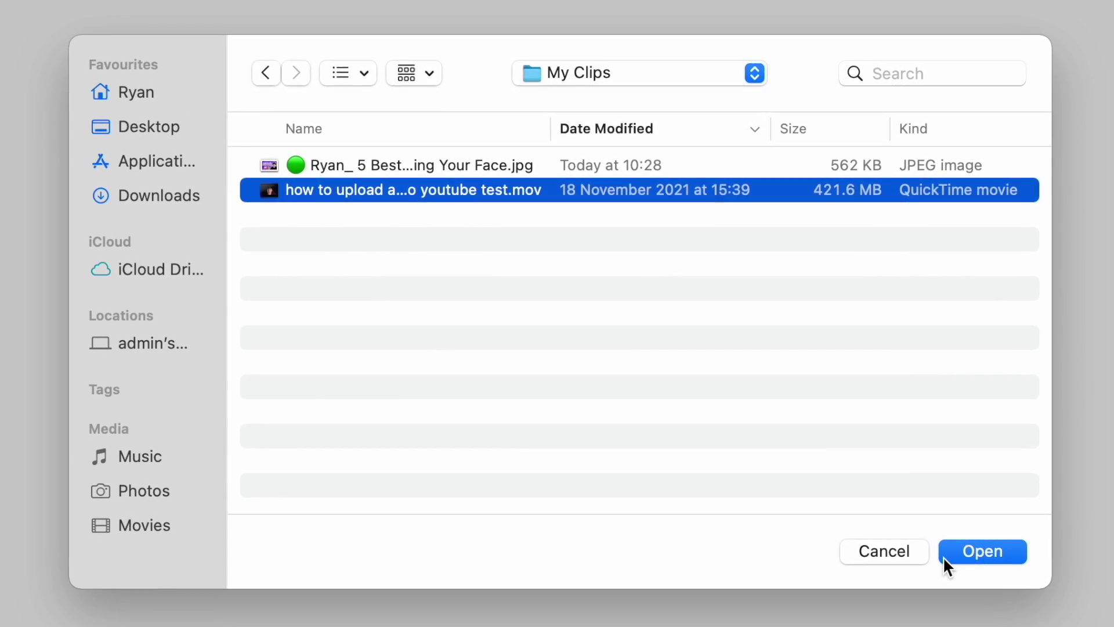
Step: Submit the selected test .mov clip for upload to YouTube Studio
click(958, 558)
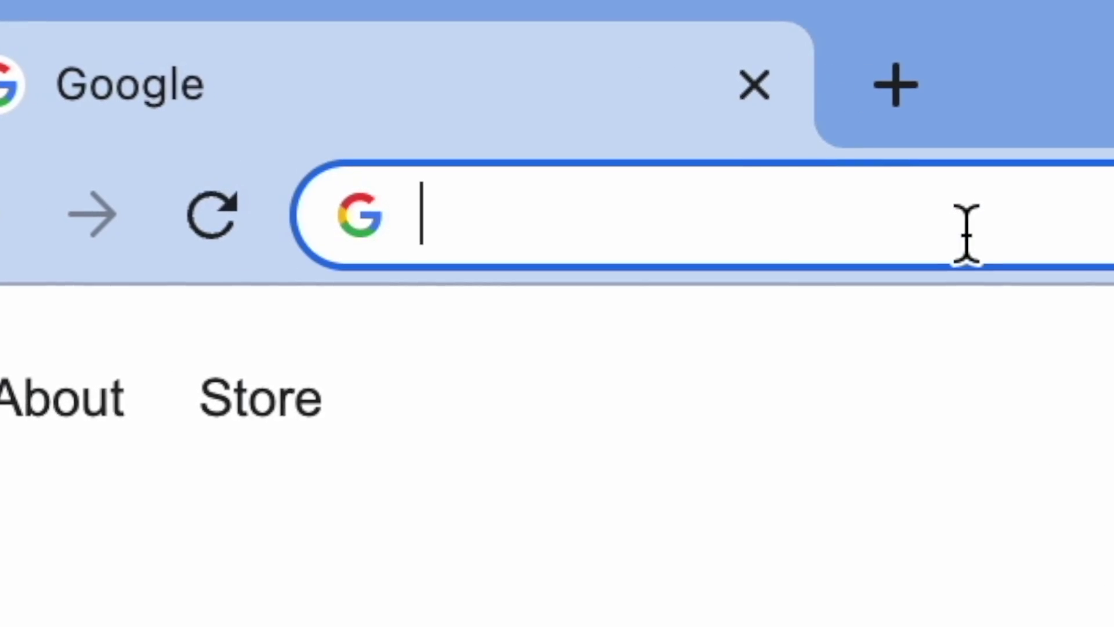
Step: Go to youtube.com and reach YouTube Studio through the account menu
text(youtube.com)
key(Return)
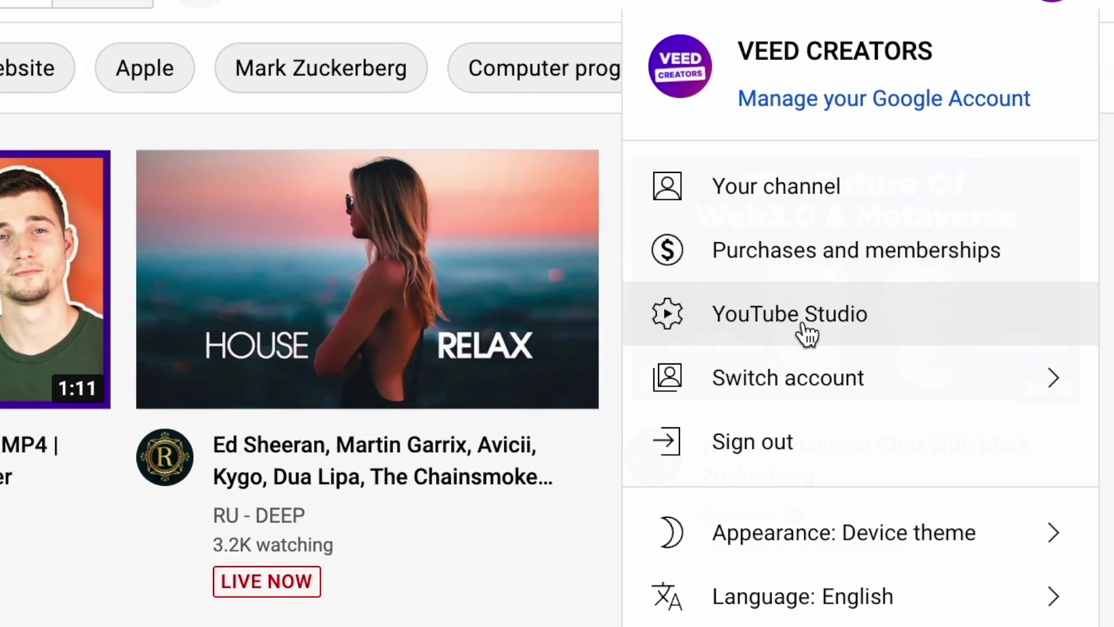
click(960, 184)
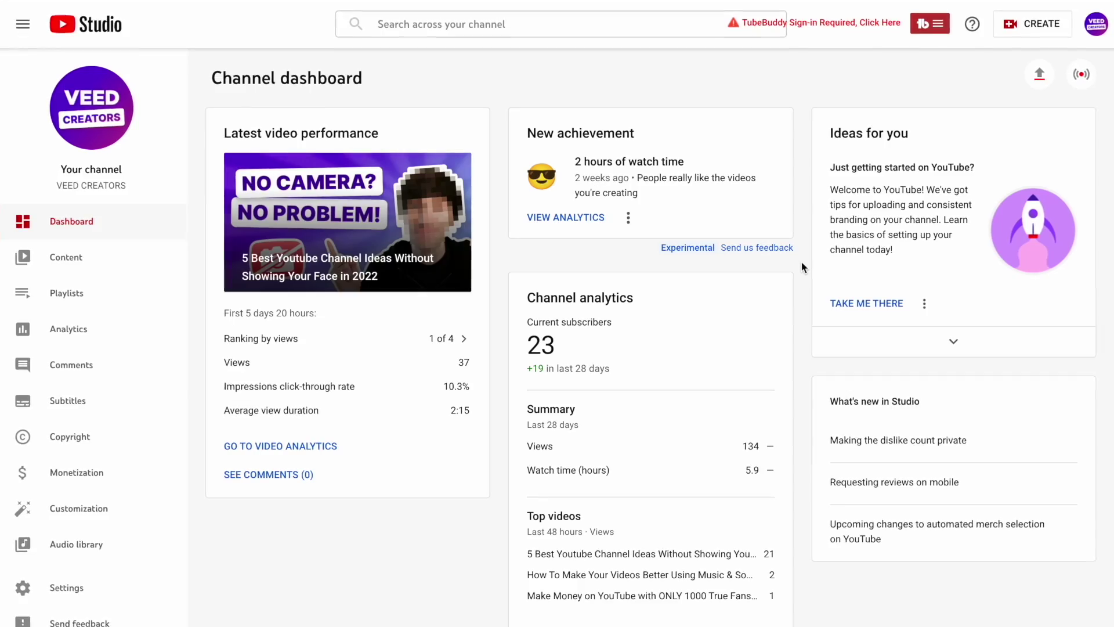
Step: Make Unlisted the default visibility for new uploads in the channel's upload defaults
click(124, 586)
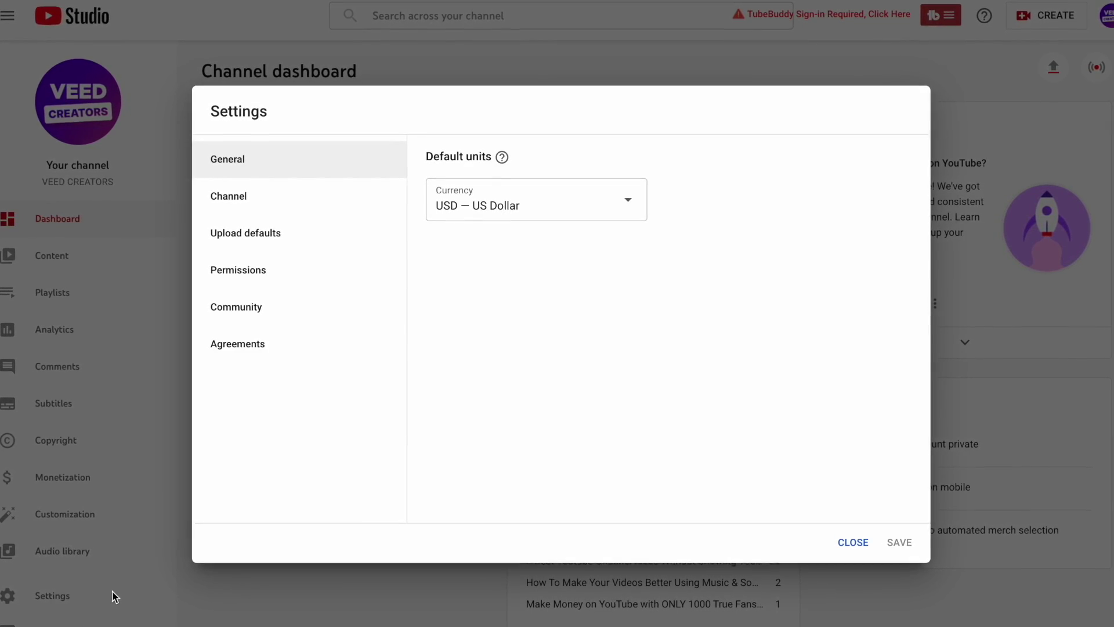
click(276, 238)
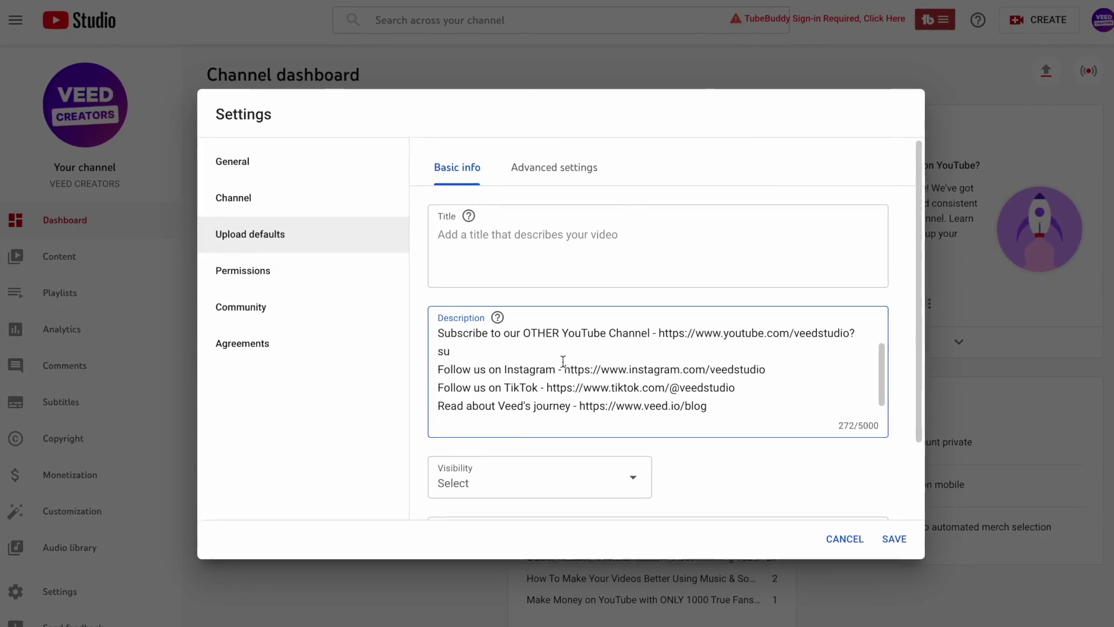
scroll(691, 464, down, 2)
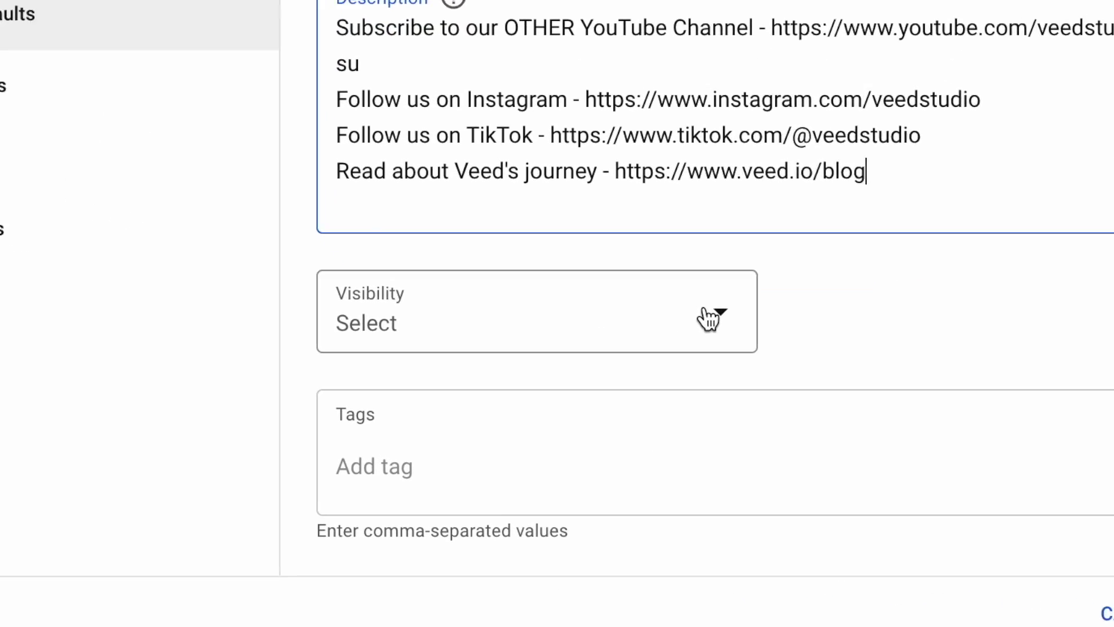
click(634, 394)
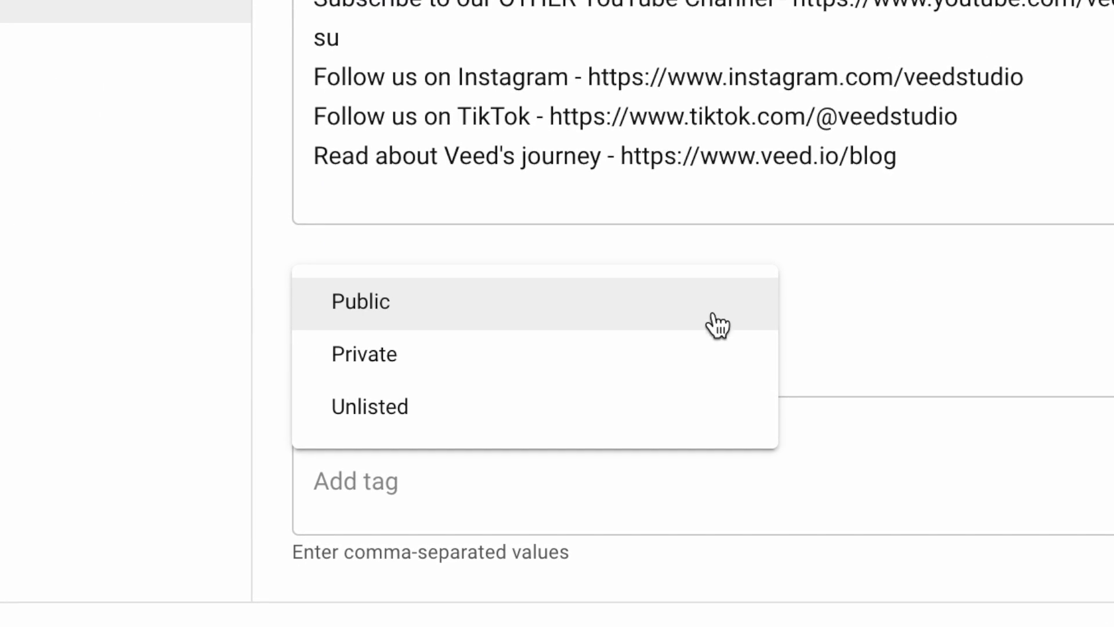
click(687, 420)
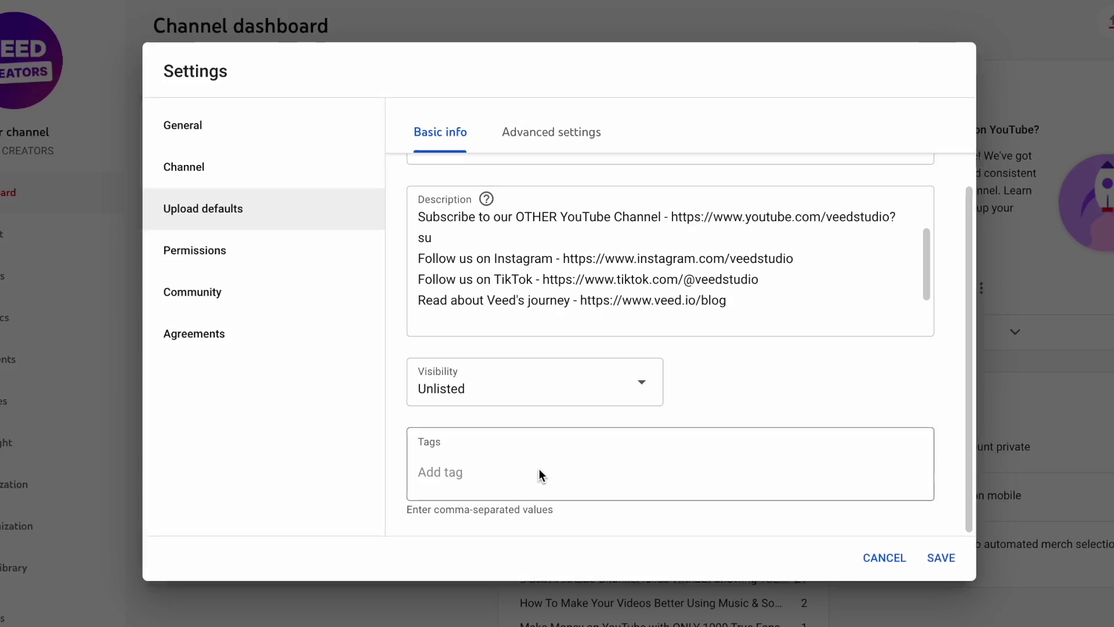
Step: Keep the Standard YouTube License and check the Howto & Style category in advanced defaults
click(542, 137)
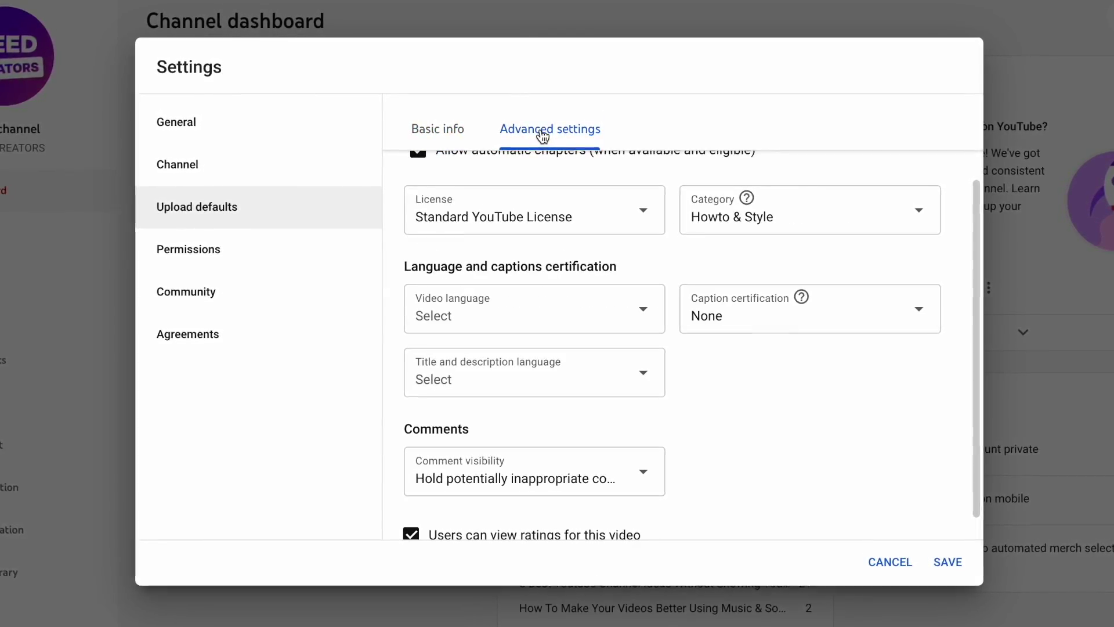
scroll(614, 170, up, 4)
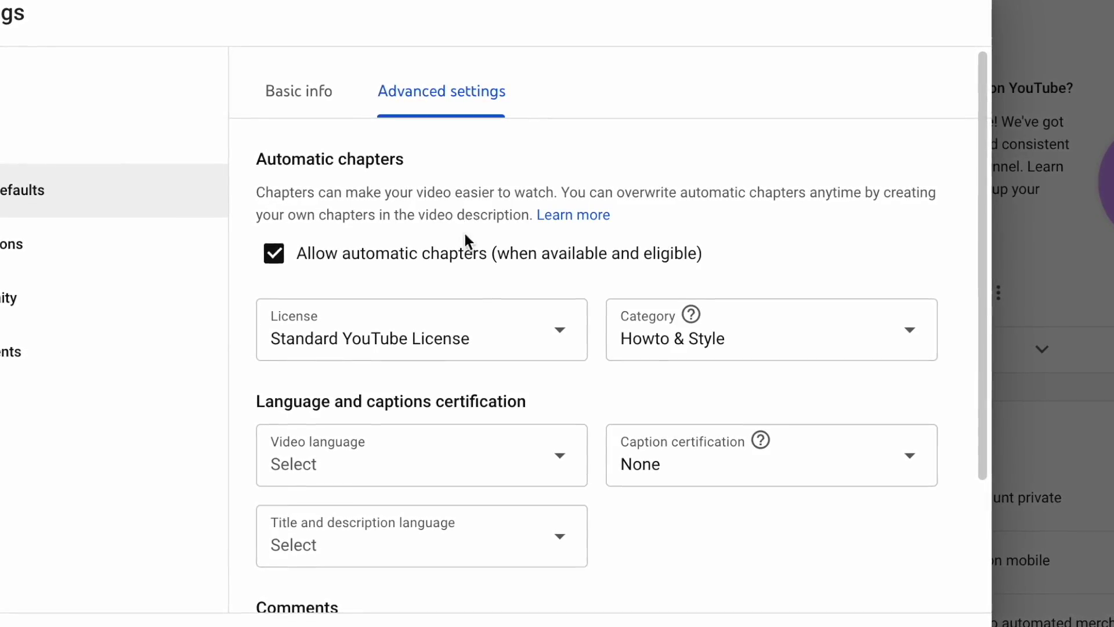
click(494, 338)
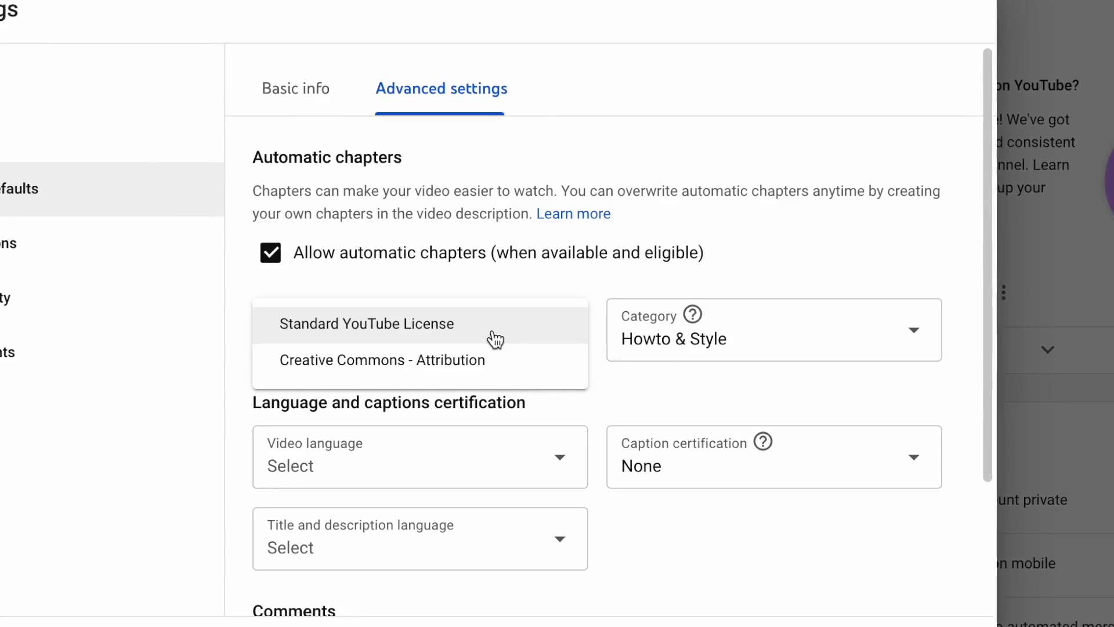
click(494, 338)
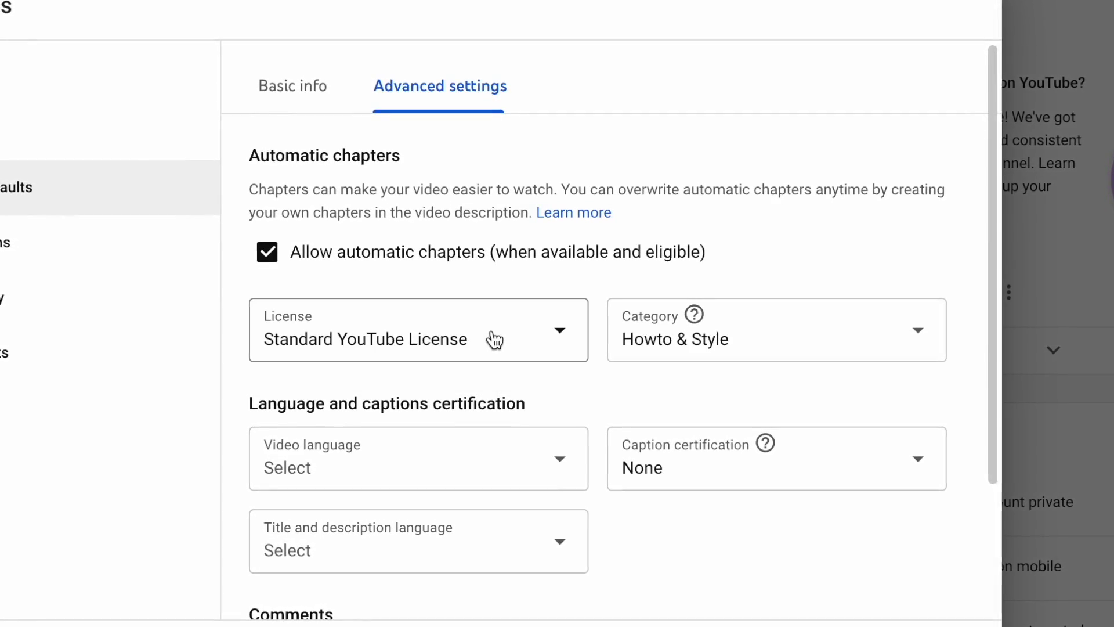
click(773, 342)
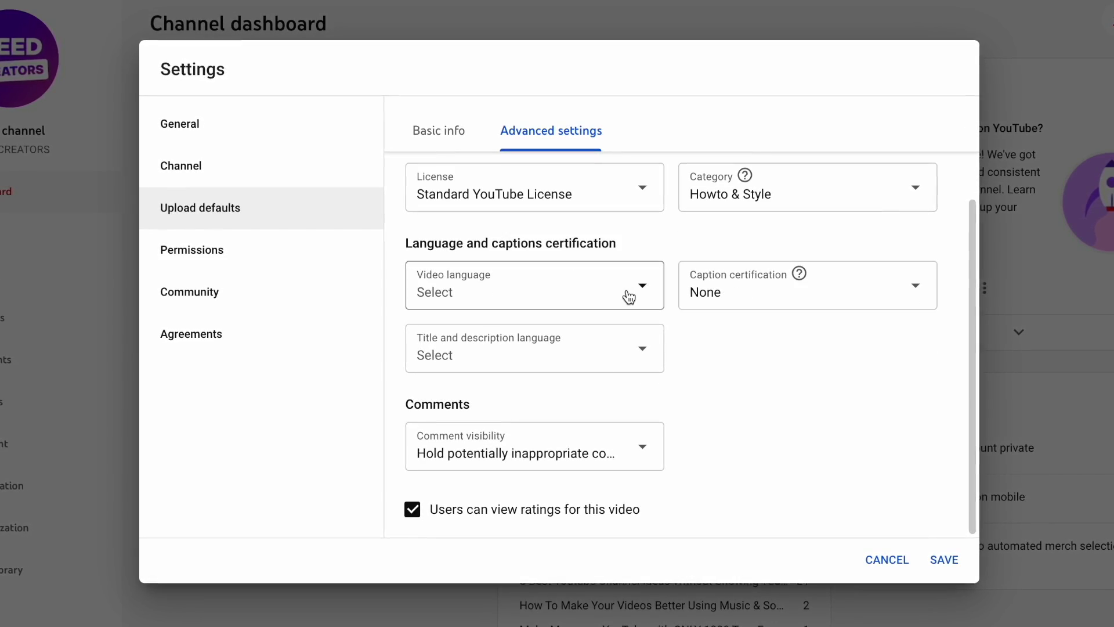
Step: Set both video language and title/description language to English (United Kingdom)
click(627, 295)
scroll(607, 354, down, 20)
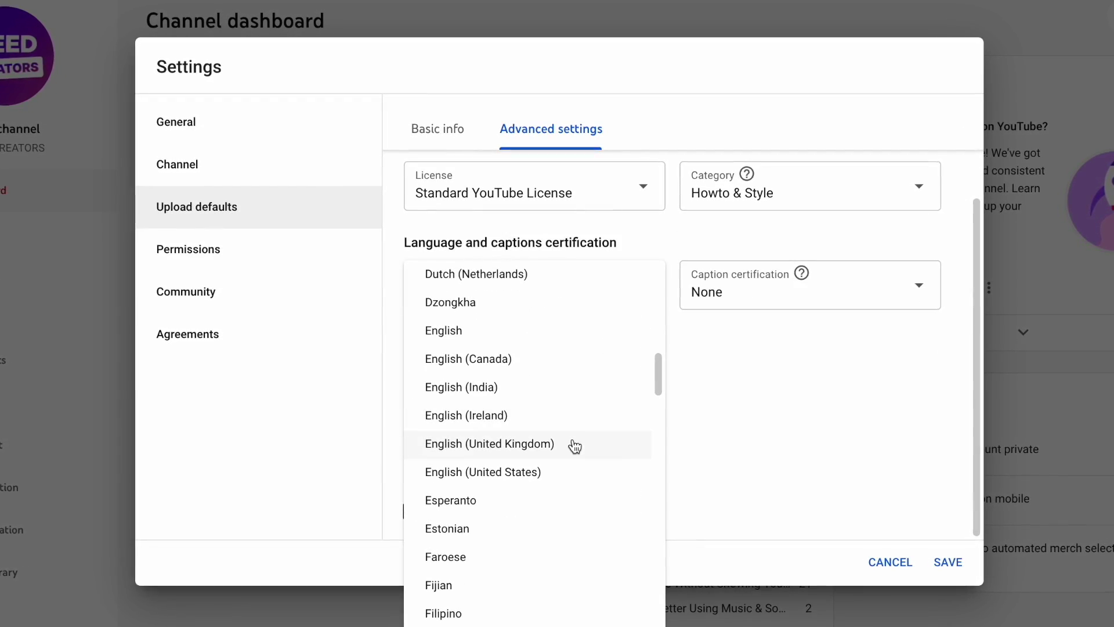
click(575, 447)
click(555, 363)
scroll(547, 340, down, 10)
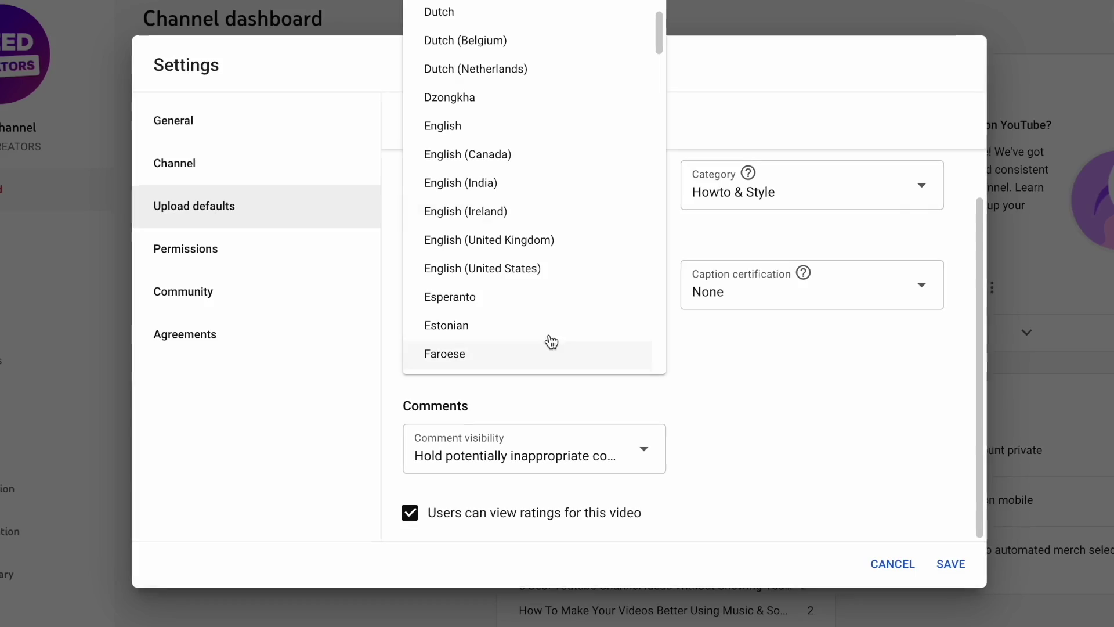
click(535, 246)
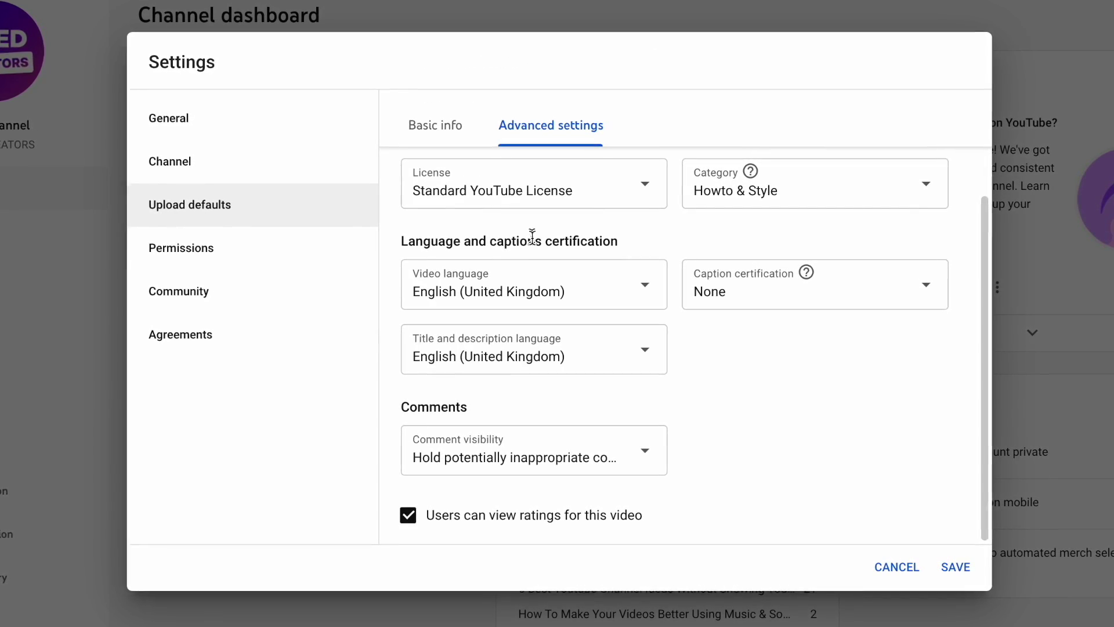
Step: Keep comment visibility on holding potentially inappropriate comments for review
click(642, 454)
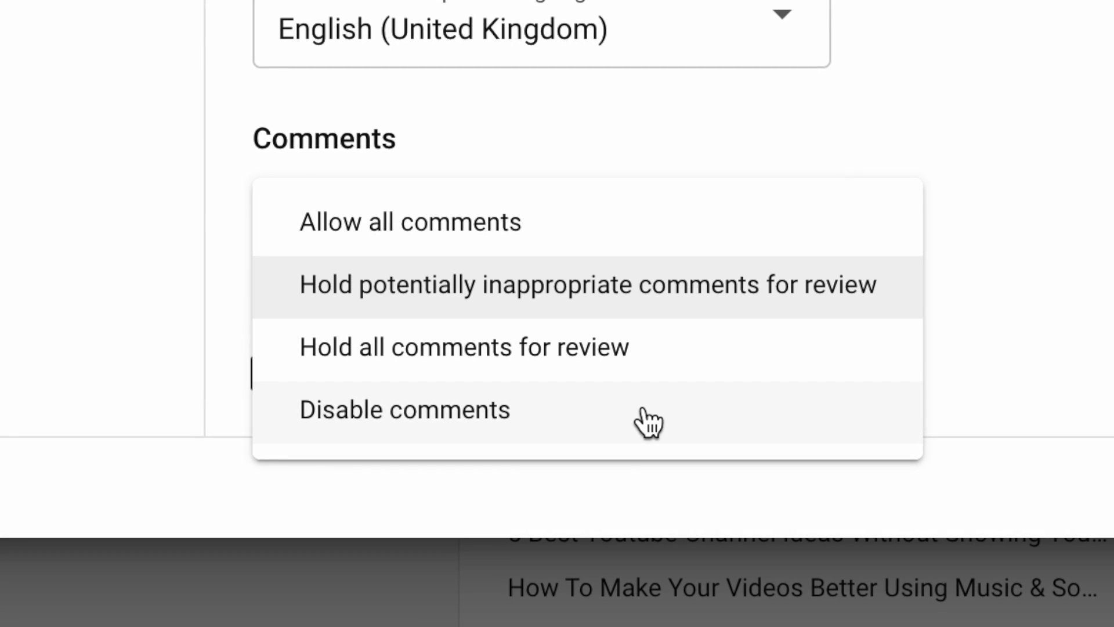
click(673, 284)
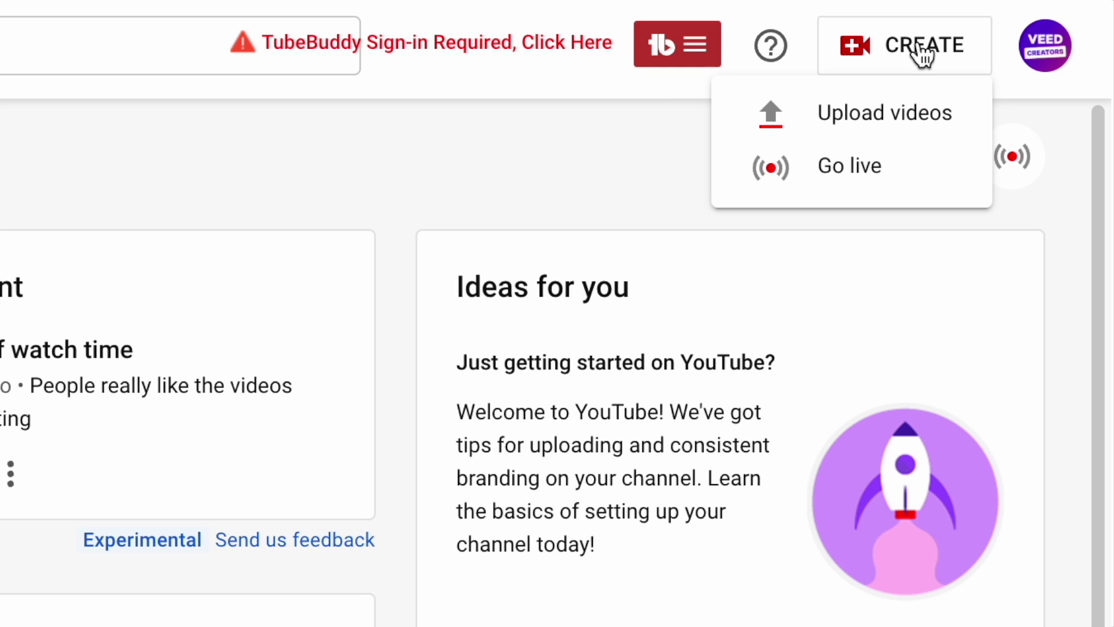
Step: Upload the test .mov video file from the My Clips folder
click(920, 133)
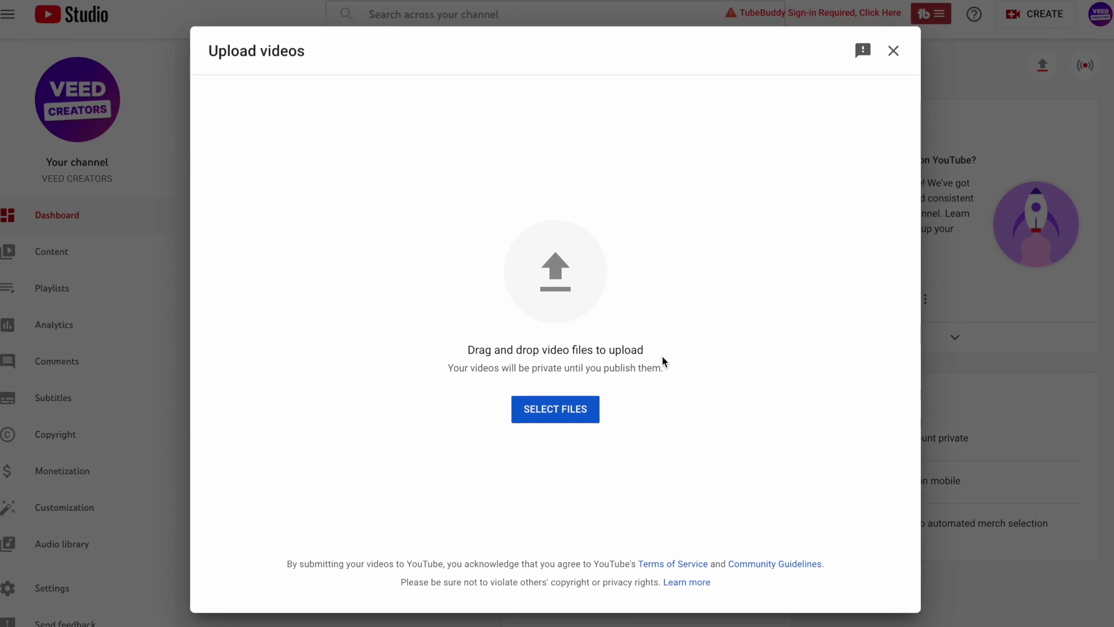
click(556, 406)
double_click(406, 215)
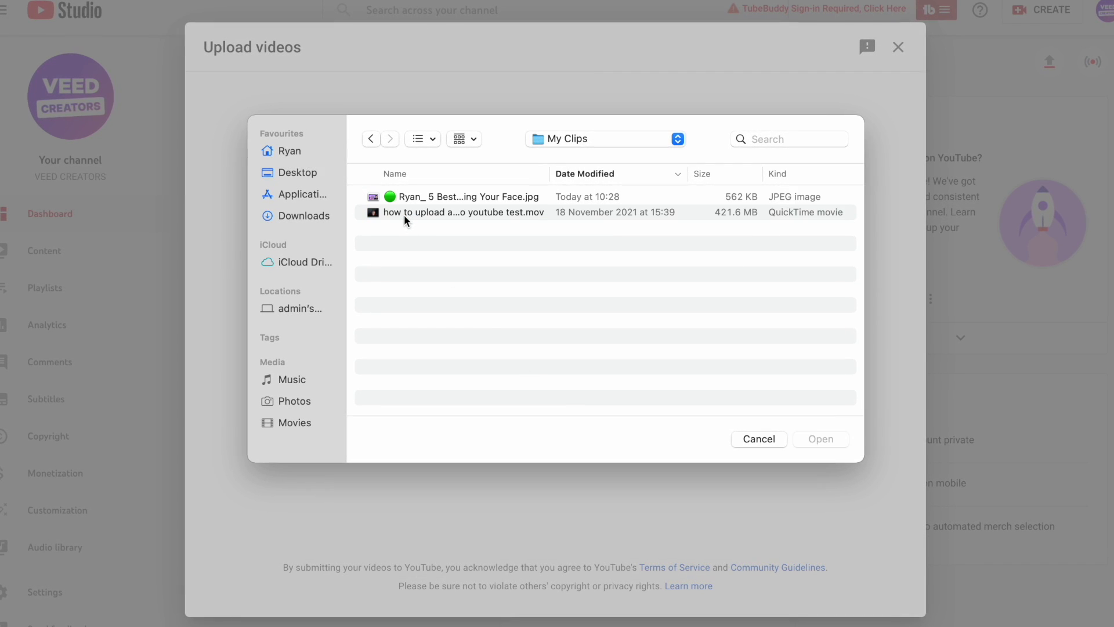
click(414, 213)
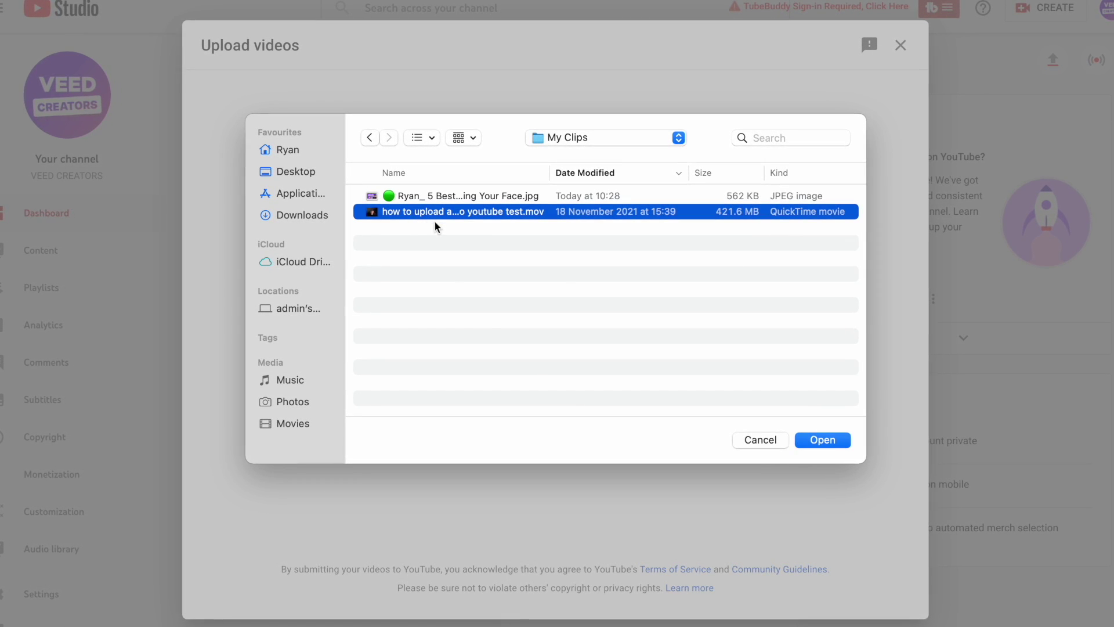
click(806, 443)
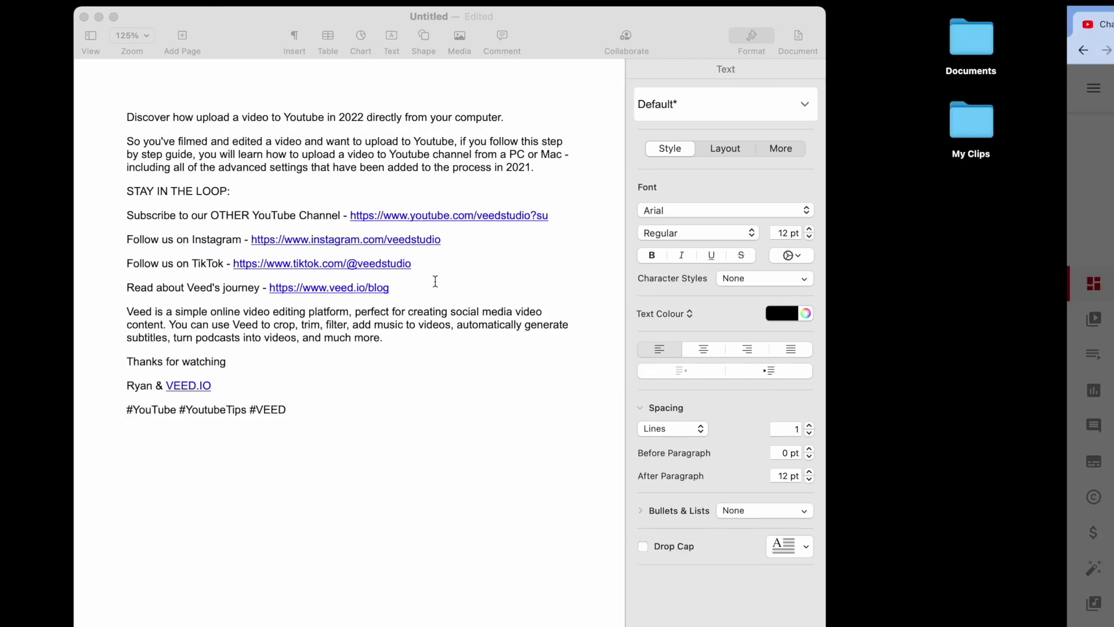
Step: Copy the drafted Pages text into the video's Description field
key(super+a)
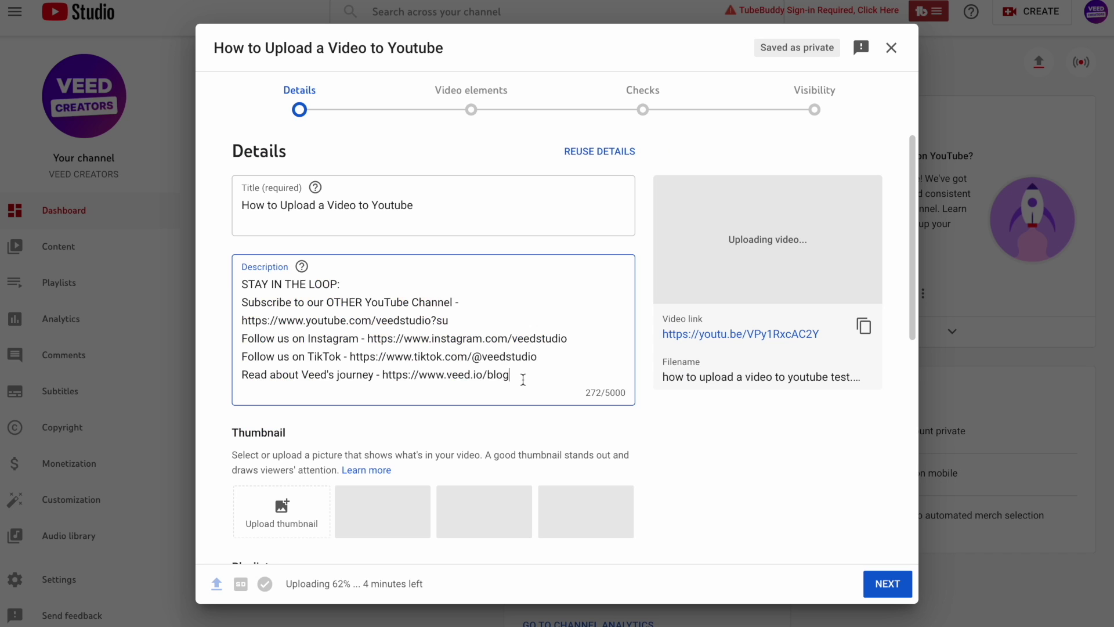
key(super+a)
key(BackSpace)
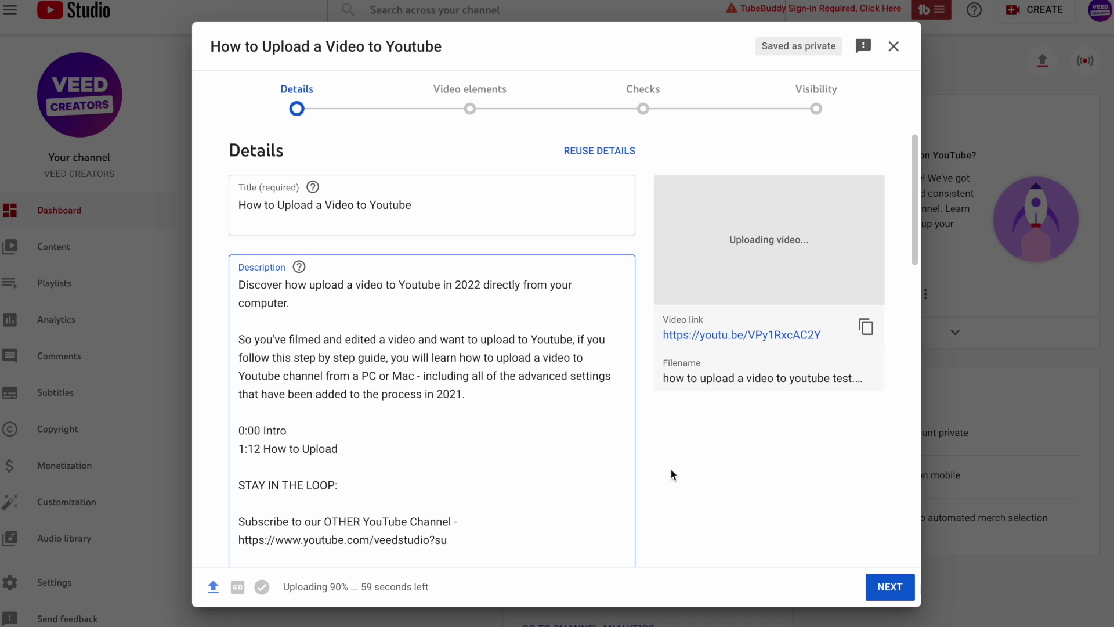
Step: Scroll down past the finished description with its 0:00 Intro and 1:12 chapters
scroll(670, 468, down, 5)
scroll(670, 469, down, 5)
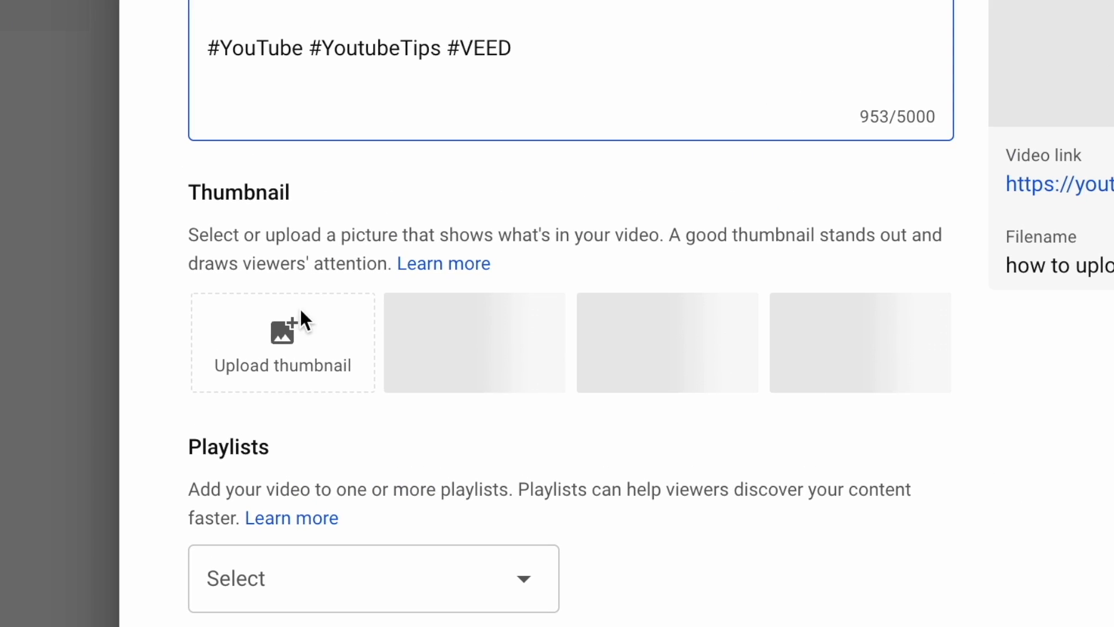
Step: Set the 'No Camera? No Problem!' JPEG from My Clips as the custom thumbnail
click(293, 318)
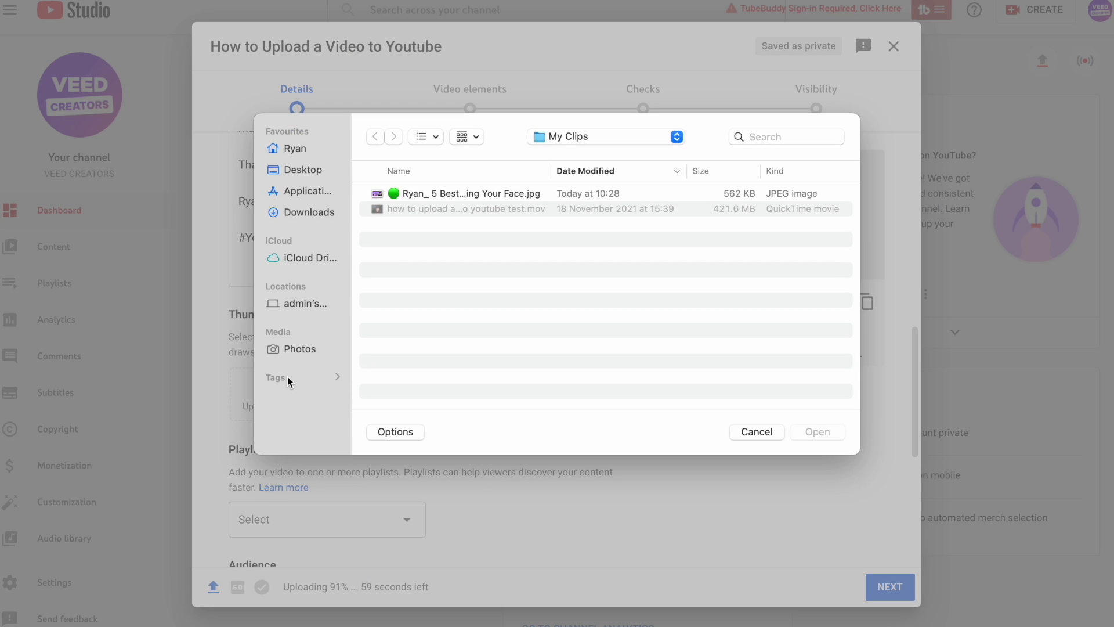
click(474, 189)
click(808, 436)
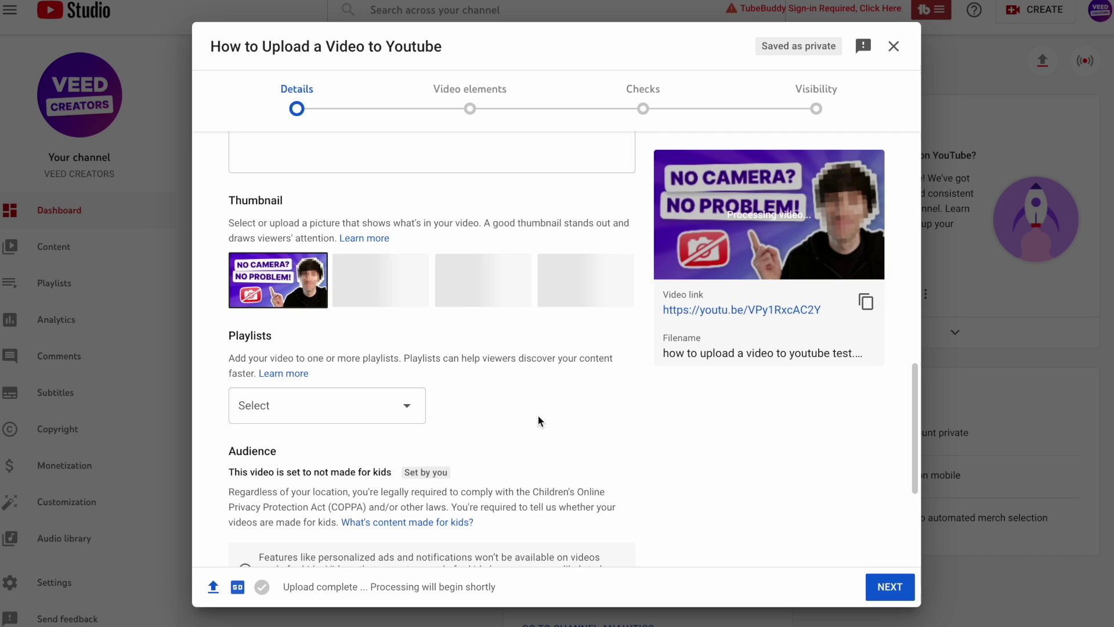
Step: Scroll through the details to review the not-made-for-kids setting, language and license
scroll(538, 418, down, 3)
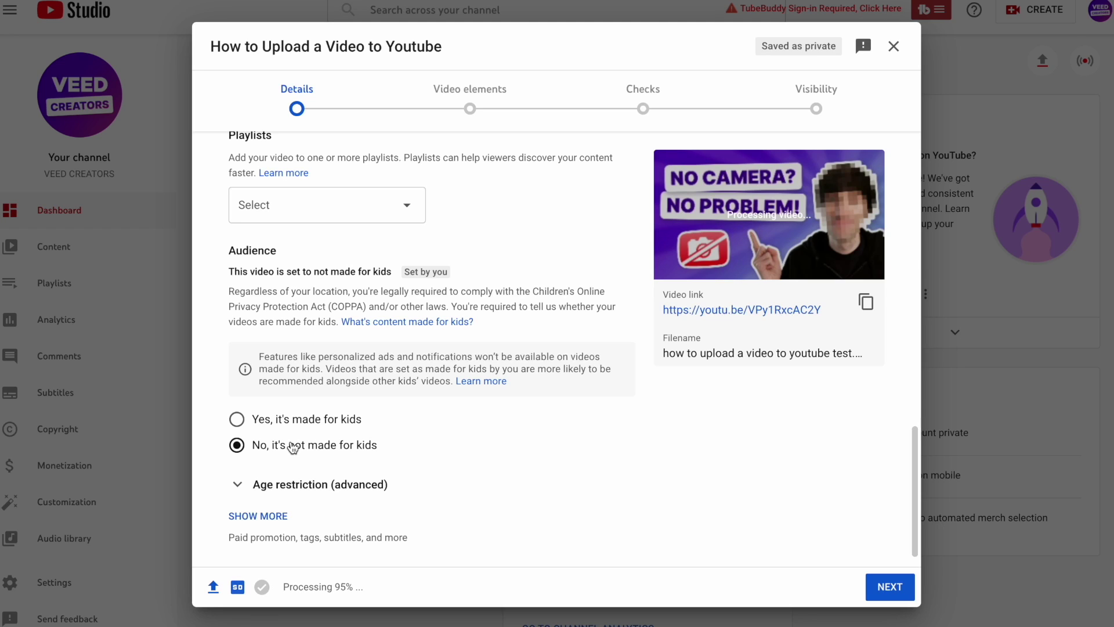
scroll(275, 516, down, 6)
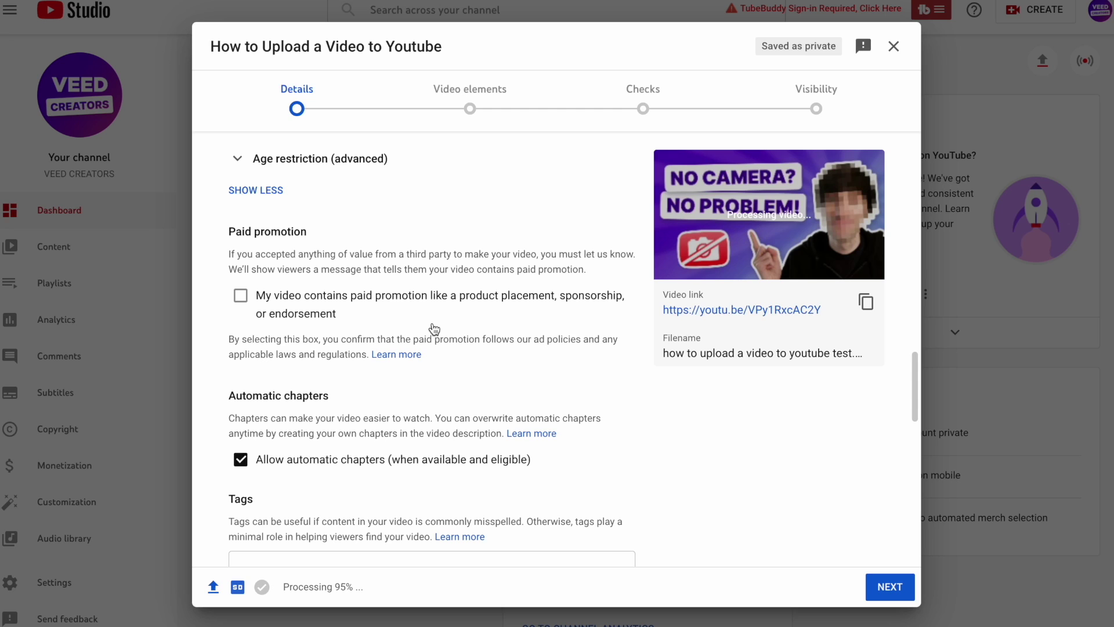
scroll(434, 329, down, 3)
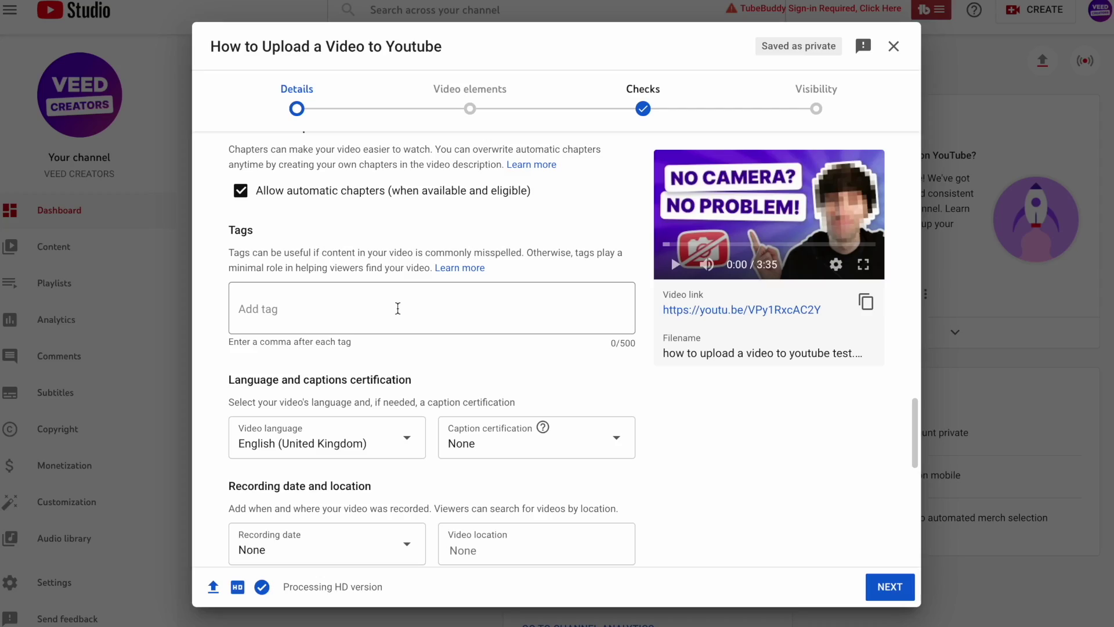
scroll(398, 308, down, 4)
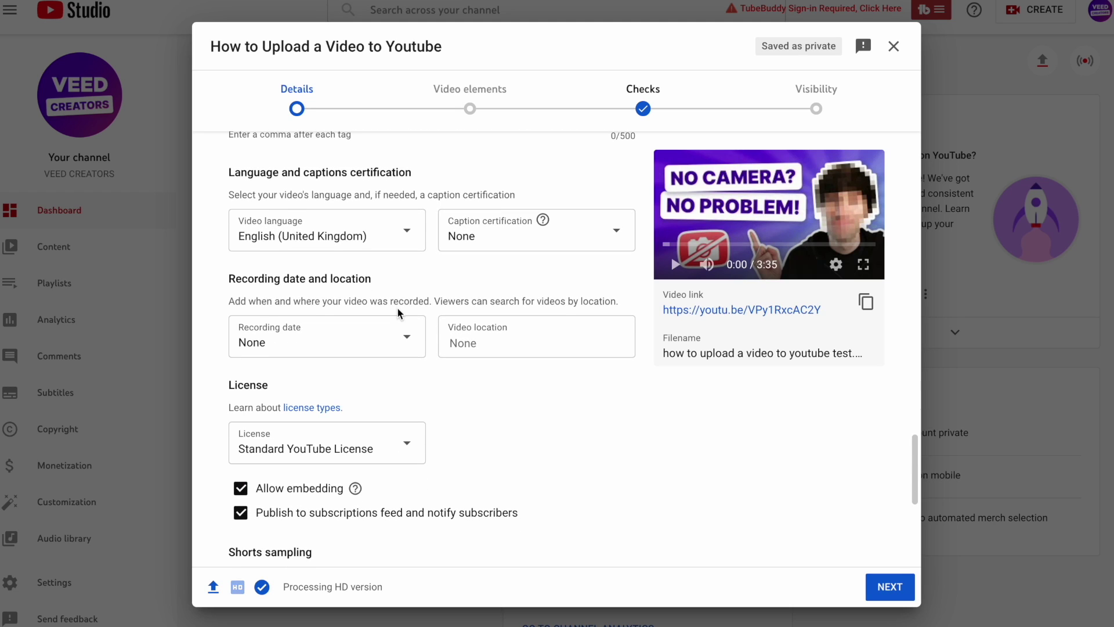
Step: Set the recording date to Nov 30, 2021 and the video location to United Kingdom
scroll(398, 313, down, 1)
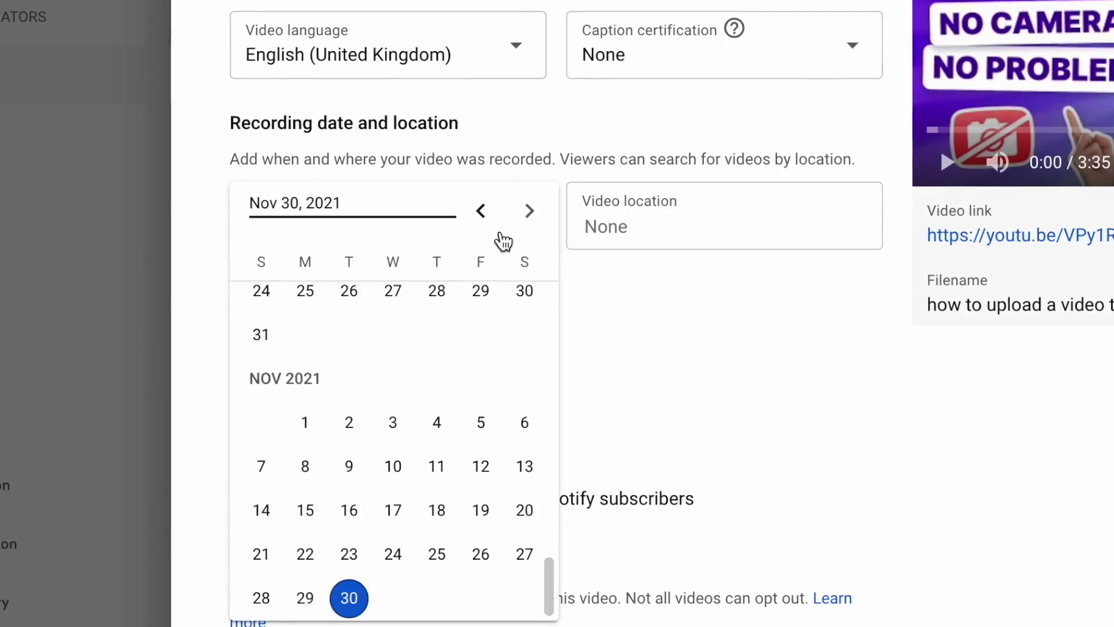
click(348, 599)
click(616, 230)
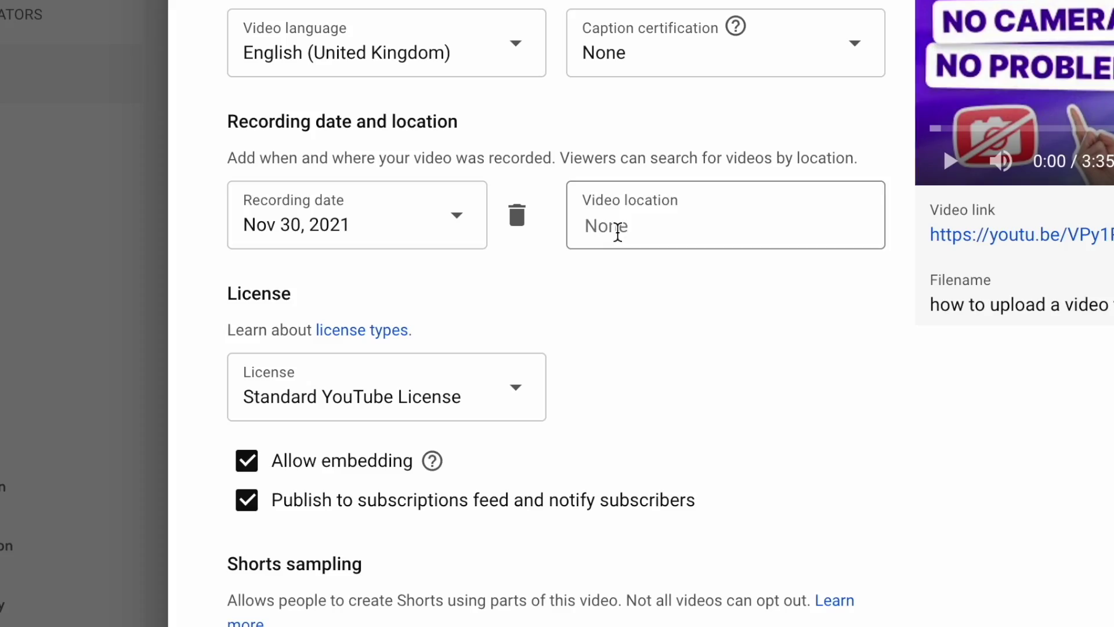
text(United)
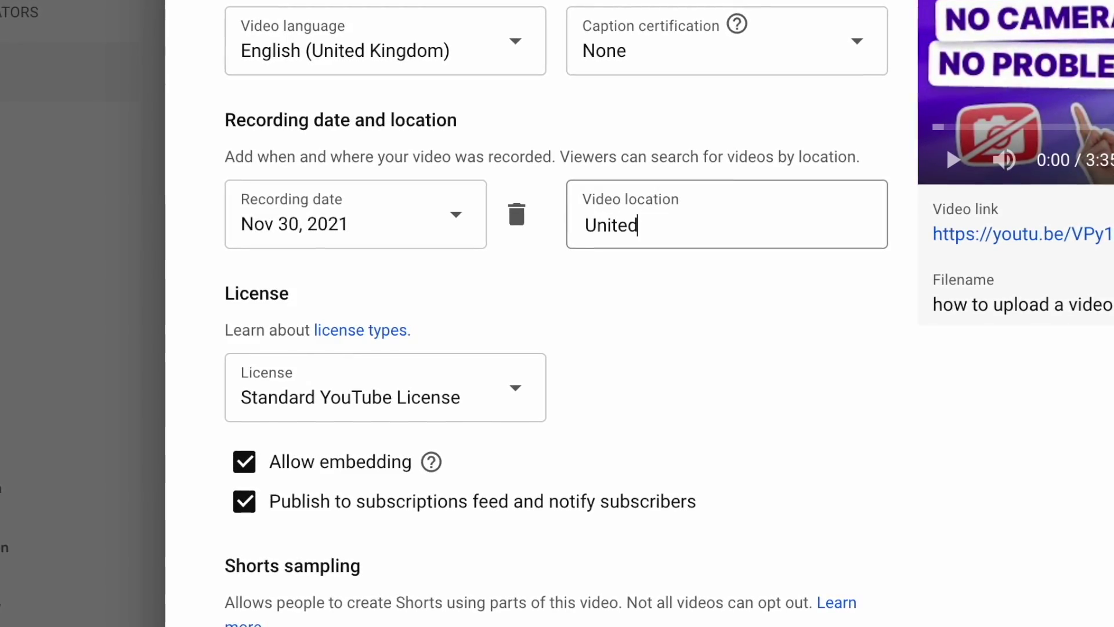
click(704, 326)
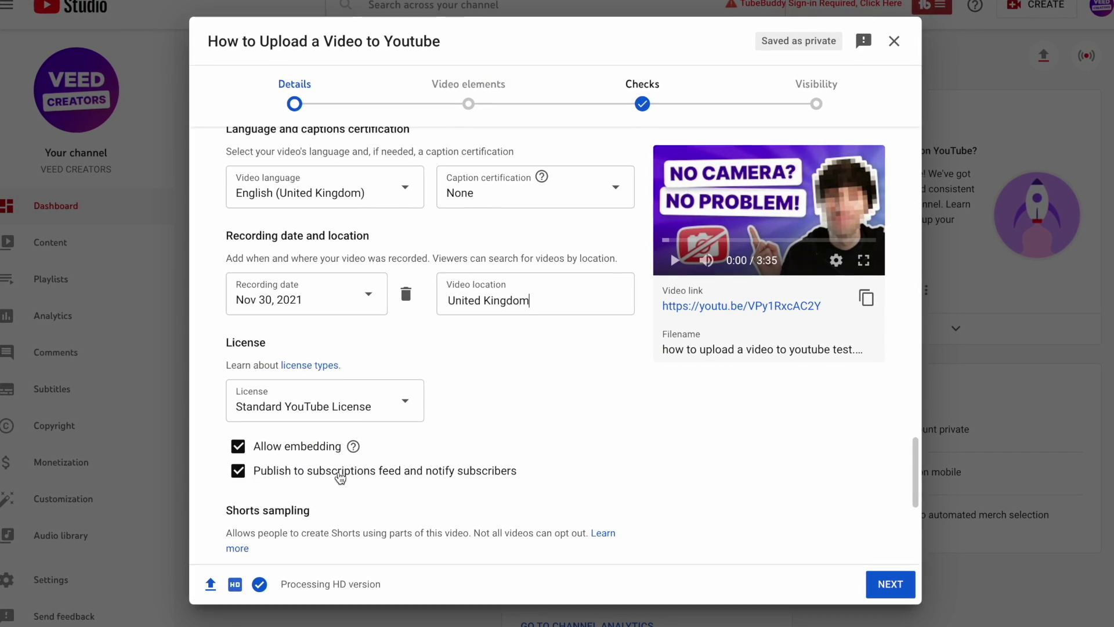
Step: Scroll through the remaining fields on the upload's Details page
scroll(464, 348, down, 1)
scroll(340, 477, down, 3)
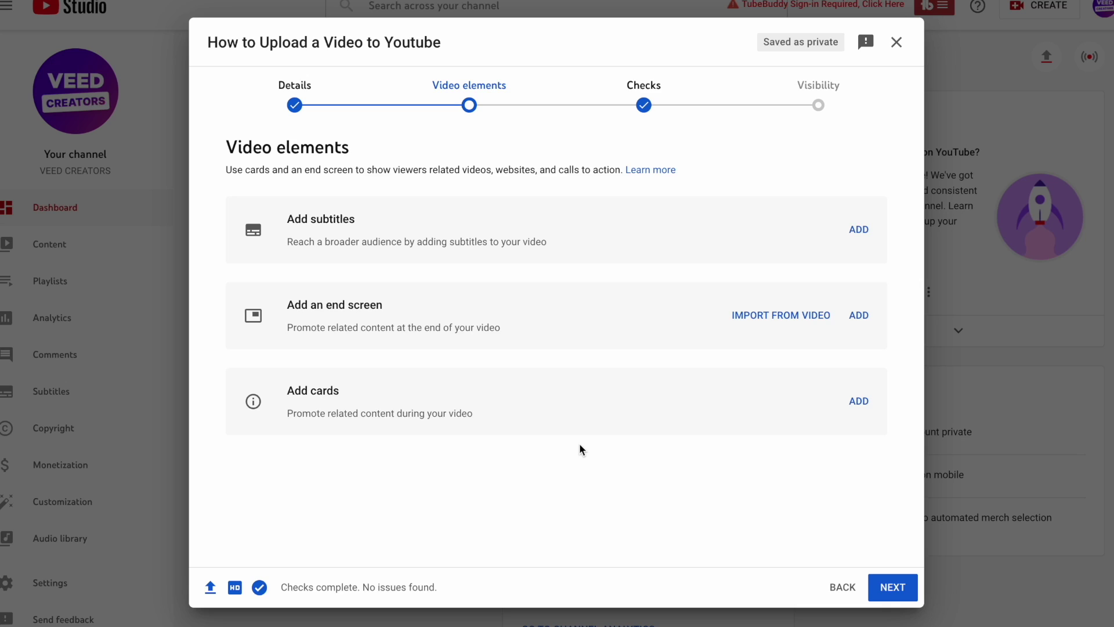
Step: Go through Checks to Visibility, briefly try Schedule, then save and publish as Unlisted
click(878, 587)
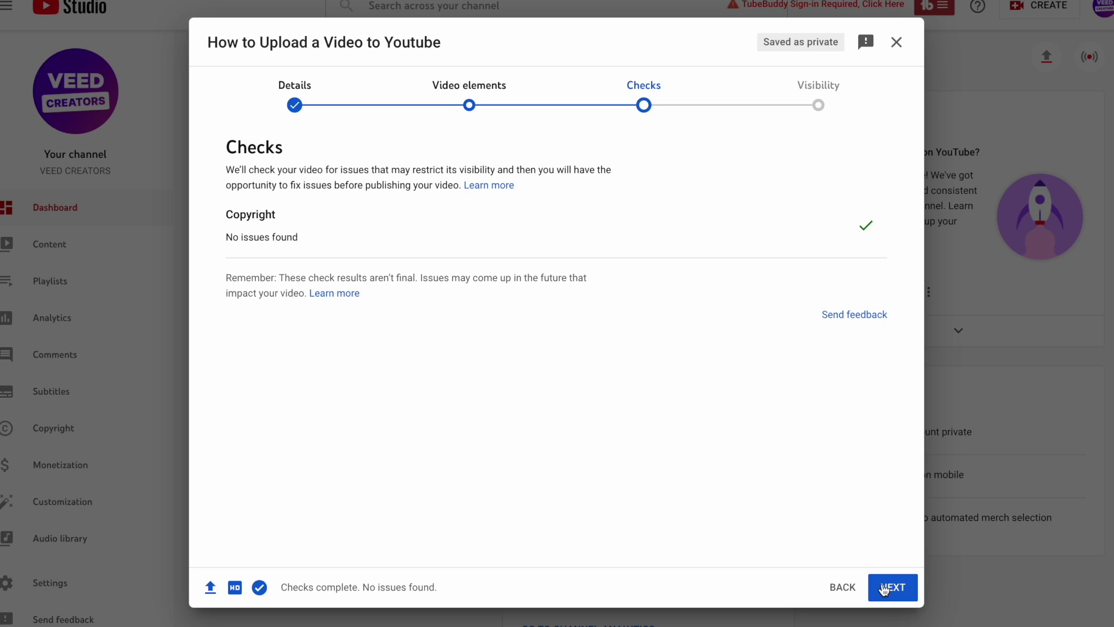
click(884, 588)
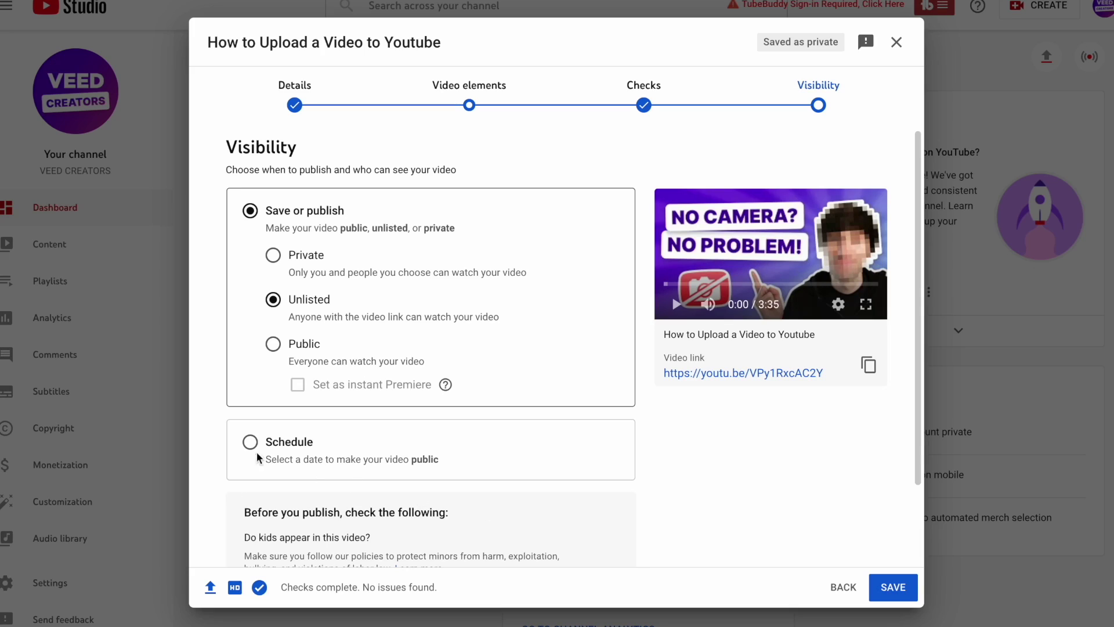
click(251, 443)
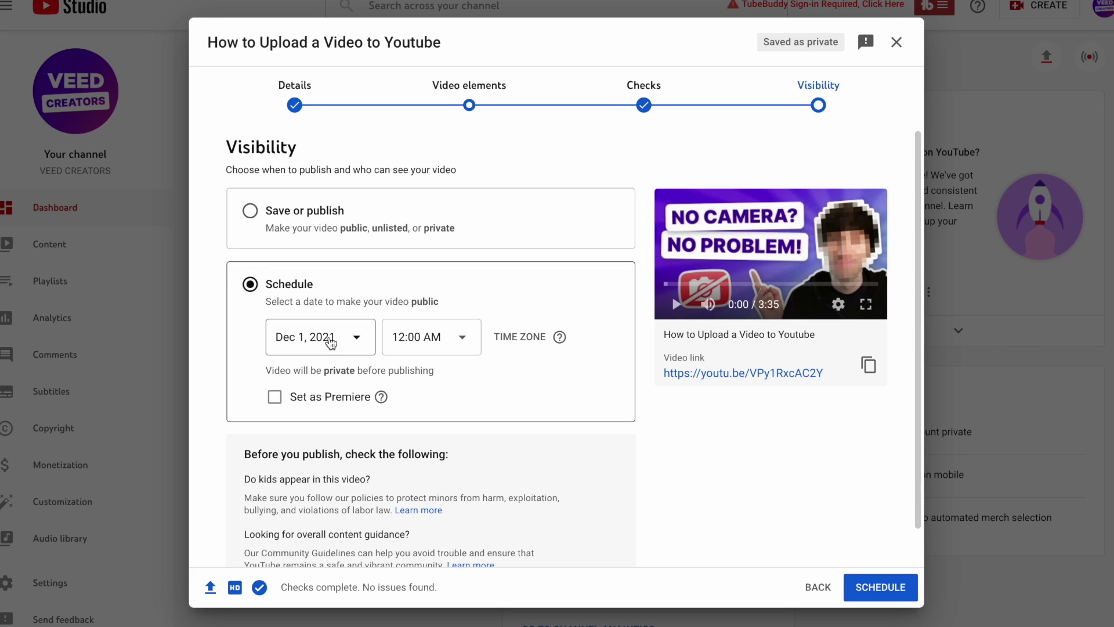
click(250, 212)
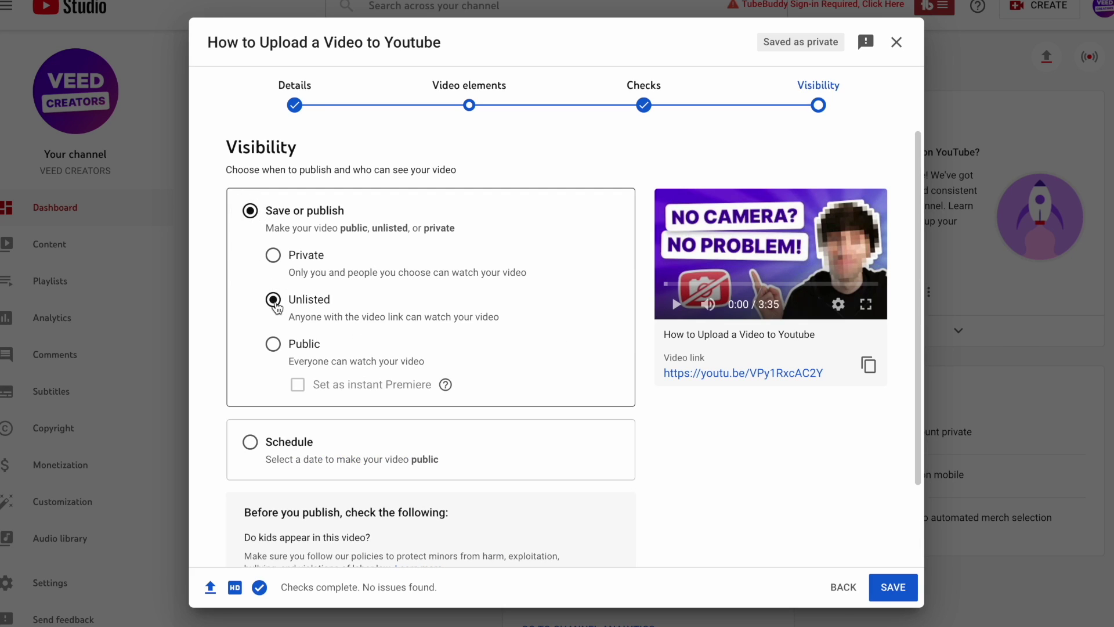
click(892, 588)
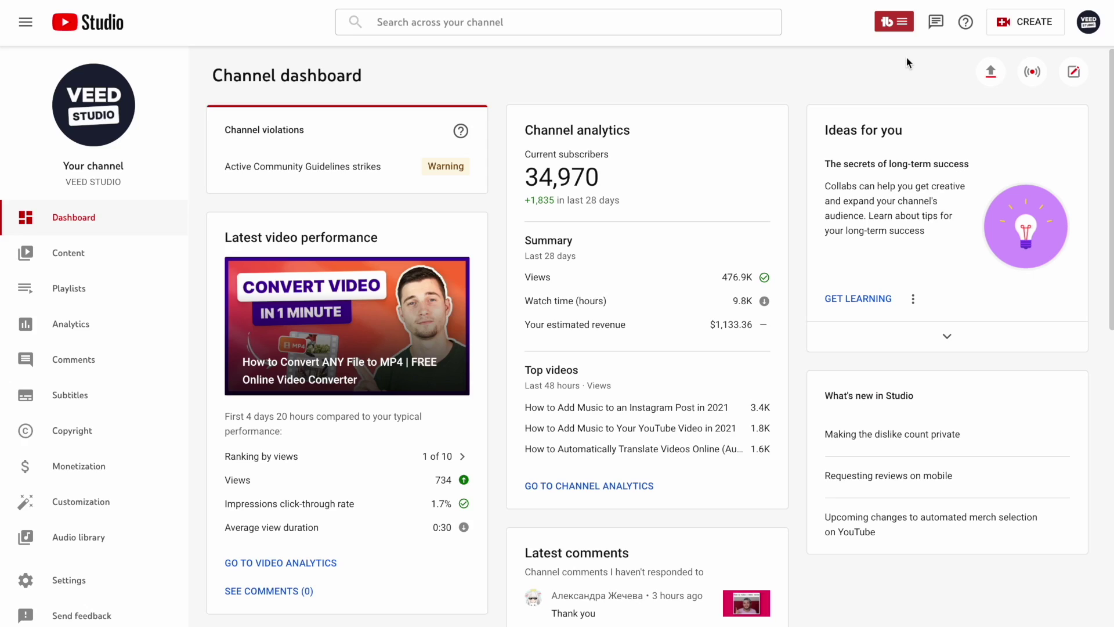
Step: Open the How to Convert ANY File to MP4 video's details and launch TubeBuddy's Keyword Explorer
click(160, 265)
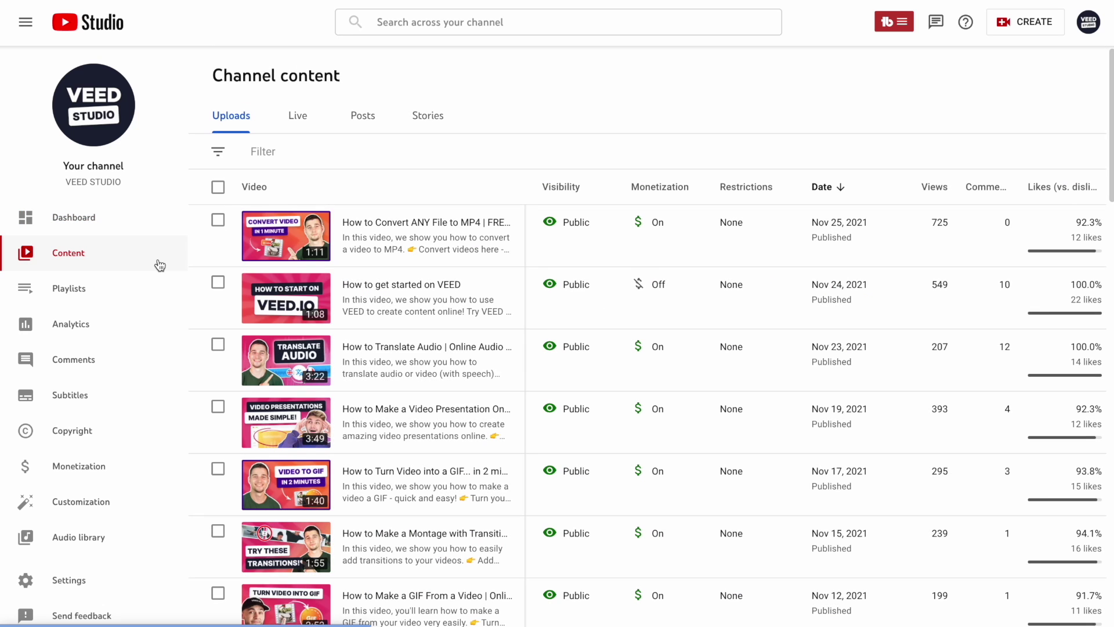
click(291, 238)
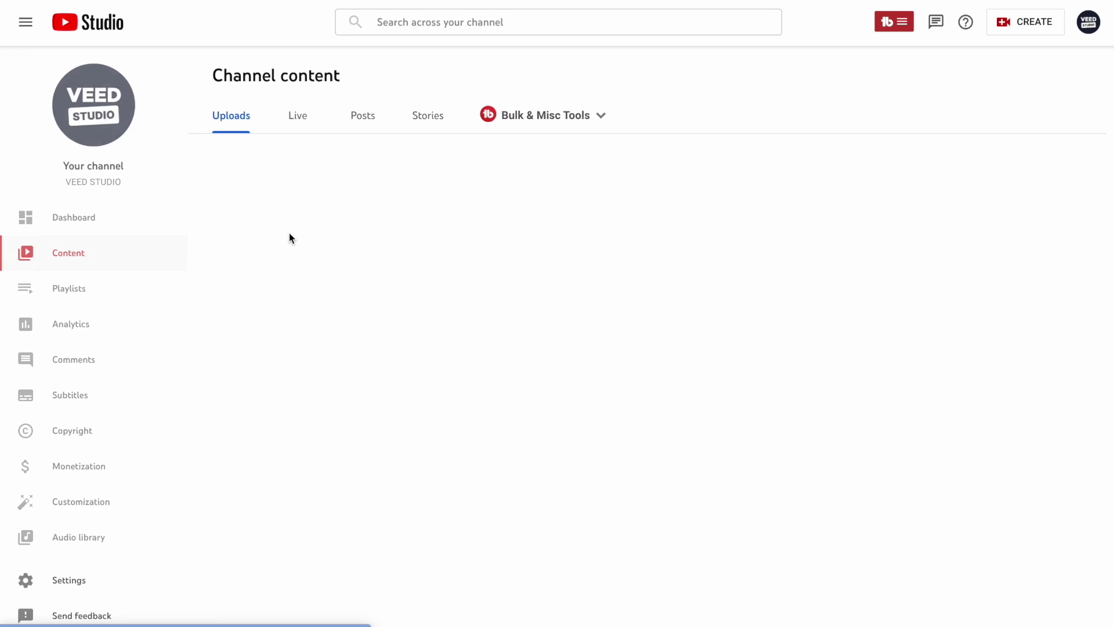
scroll(735, 341, down, 20)
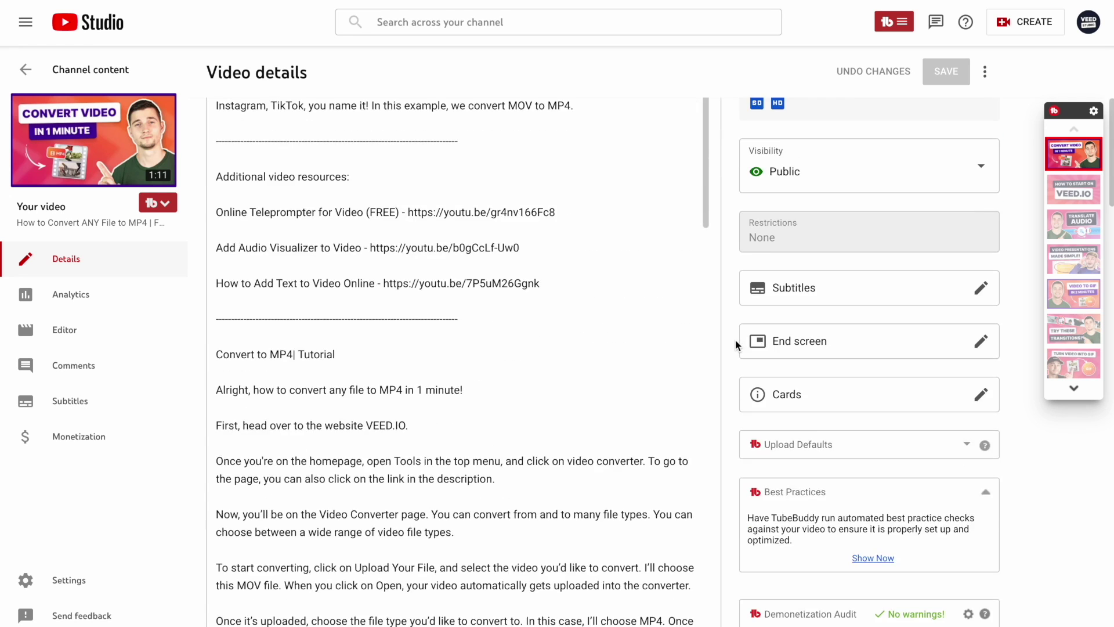
scroll(736, 346, down, 15)
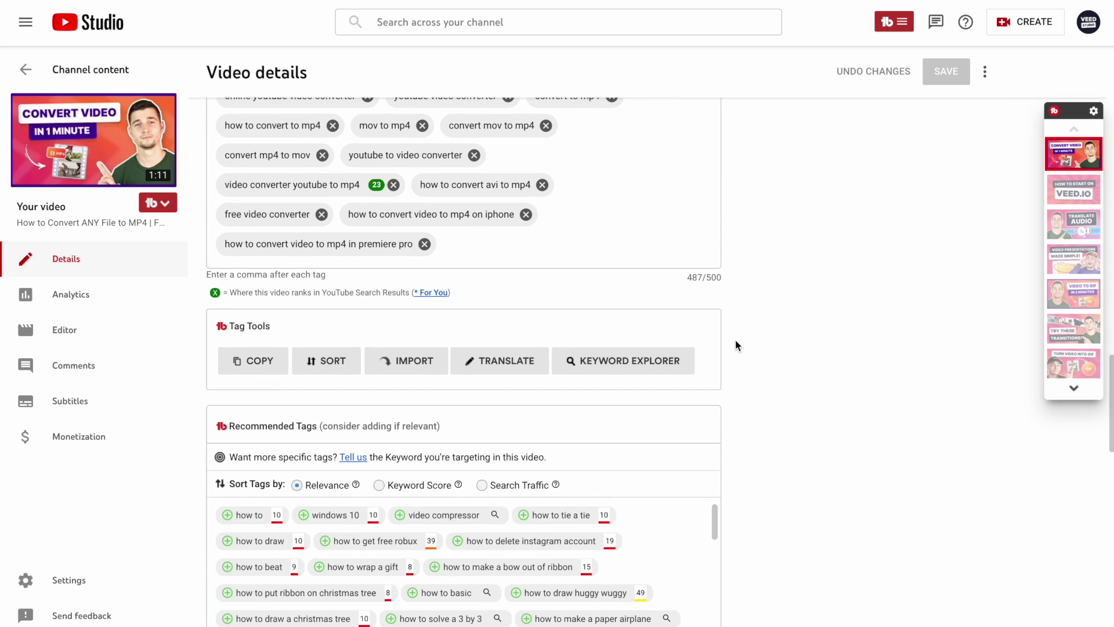
click(624, 362)
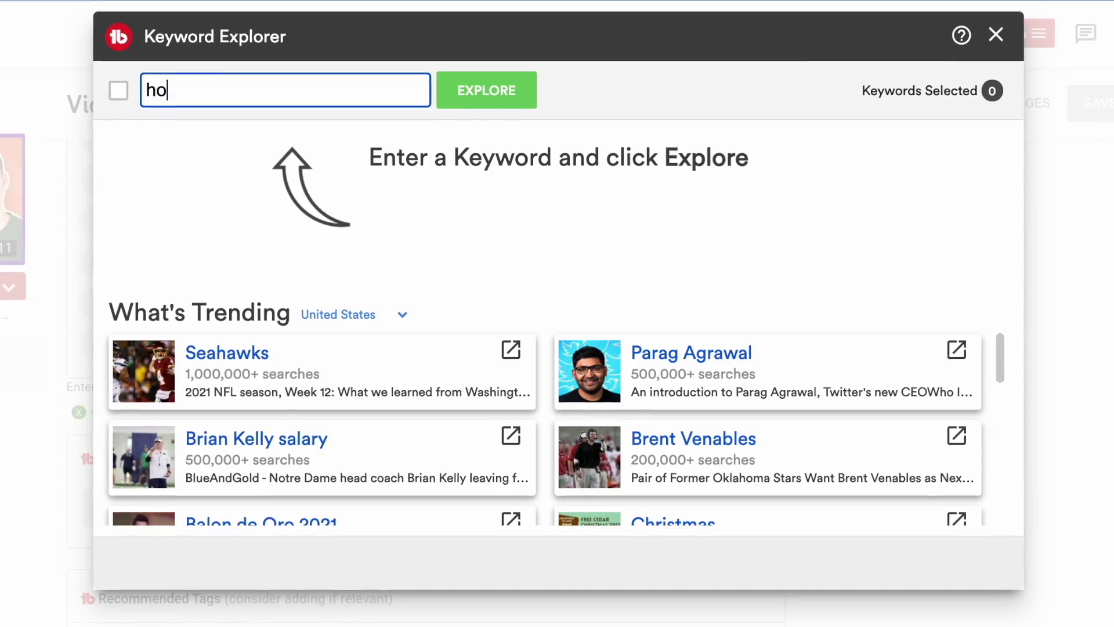
Step: Explore the keyword 'how to upload a video to youtube', then re-run it with extra words trimmed
text(w to upload a )
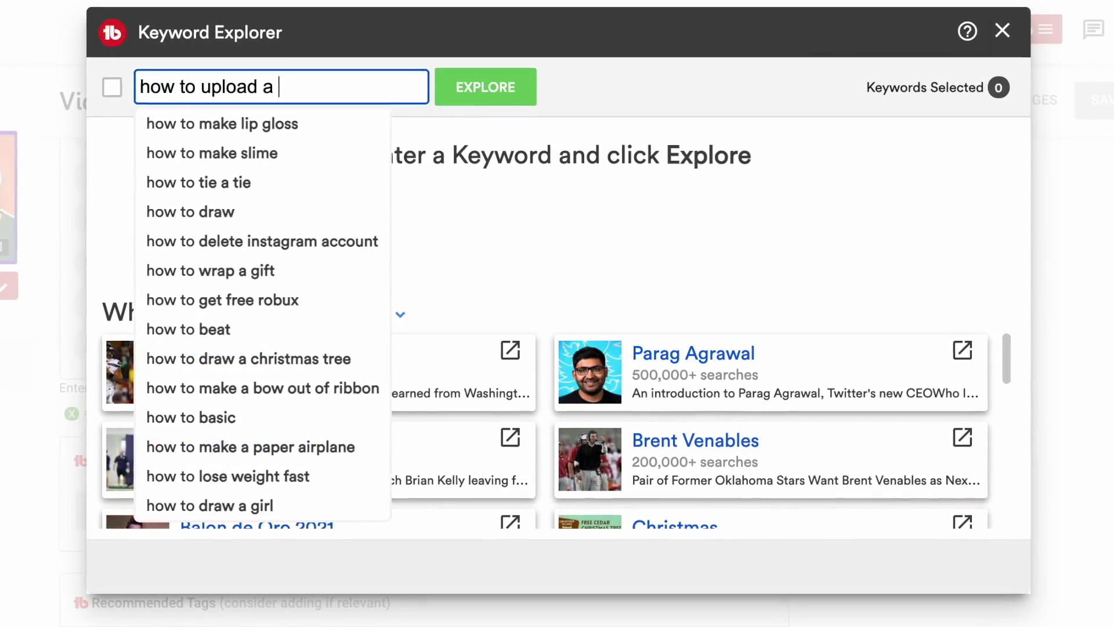
text(video to you)
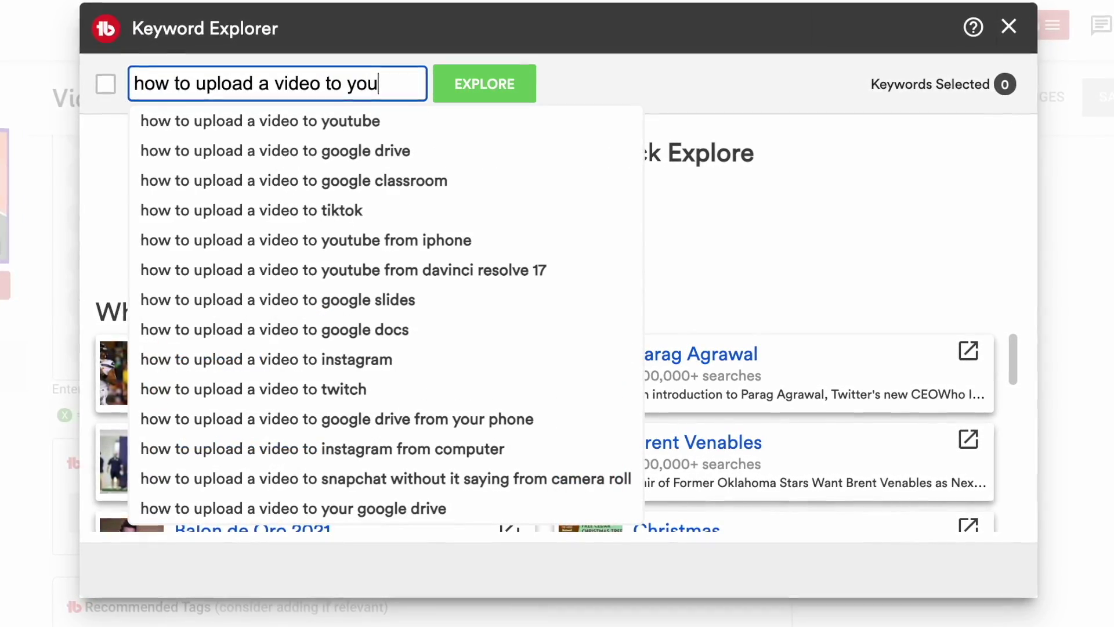
text(tube)
click(469, 84)
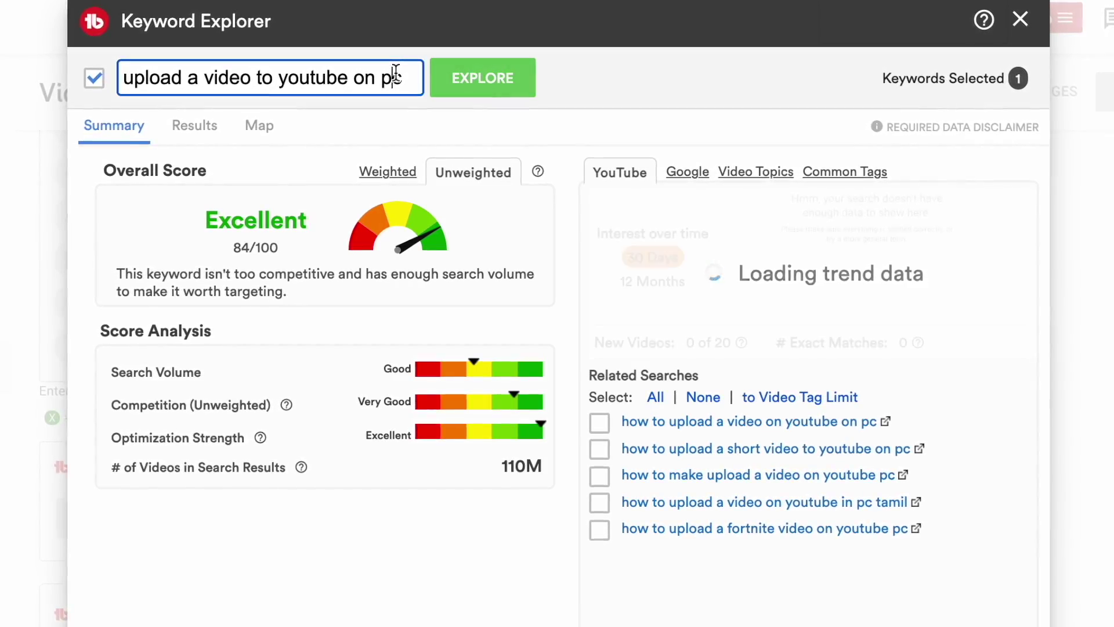
key(BackSpace)
key(BackSpace)
key(BackSpace)
key(BackSpace)
key(Delete)
click(513, 79)
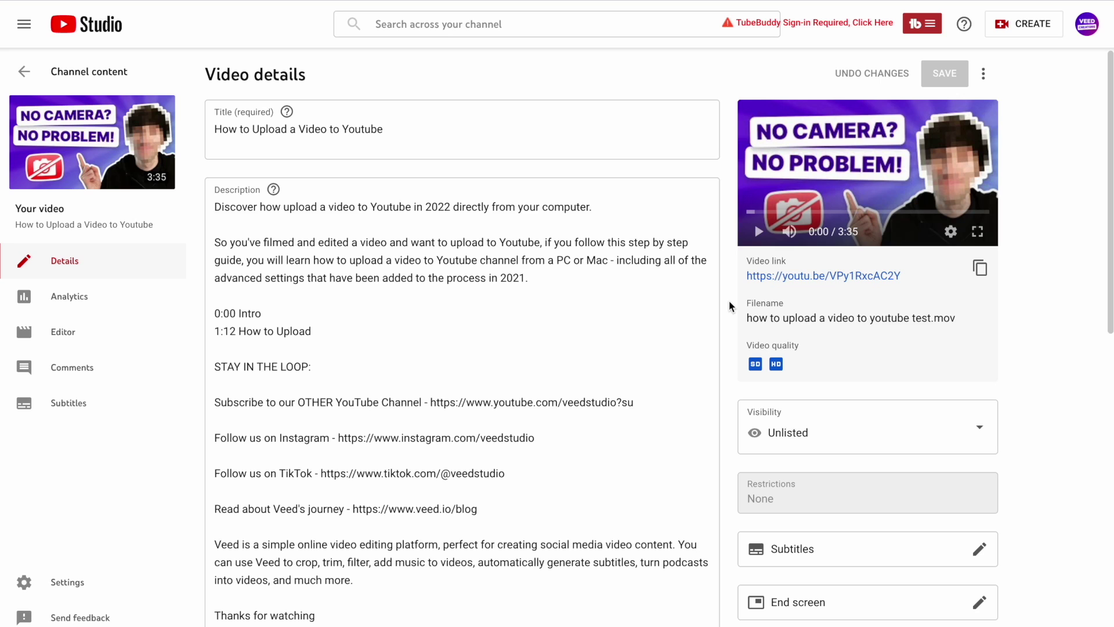
Step: Add a subscribe-plus-video end screen featuring Make Money on Youtube Using ONLY Free Sound Effects, top-left, starting earlier
scroll(731, 307, down, 3)
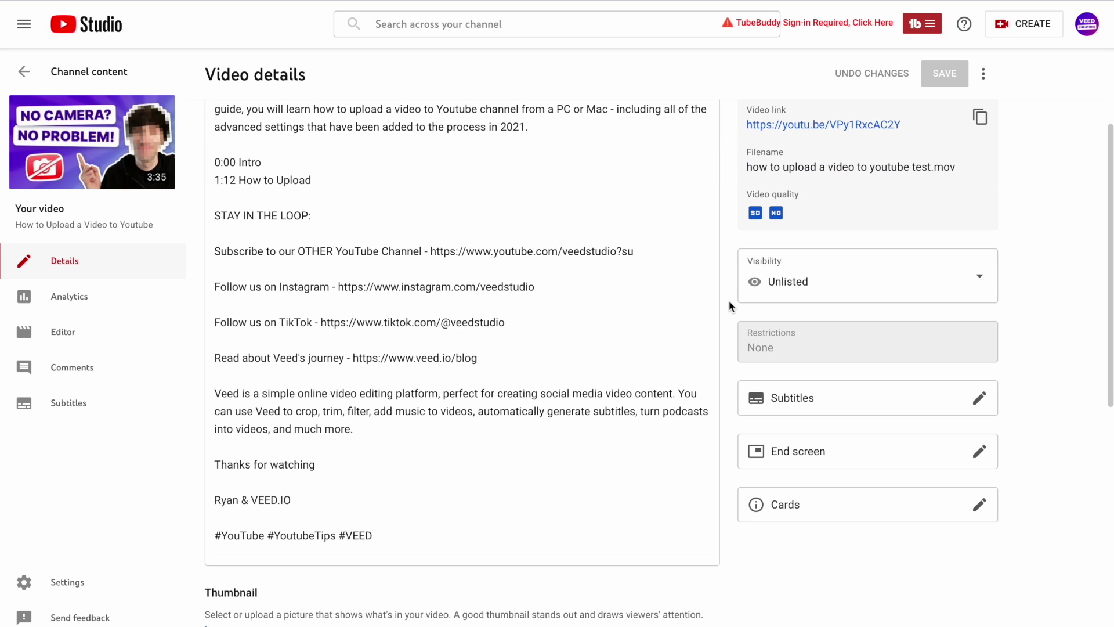
click(889, 464)
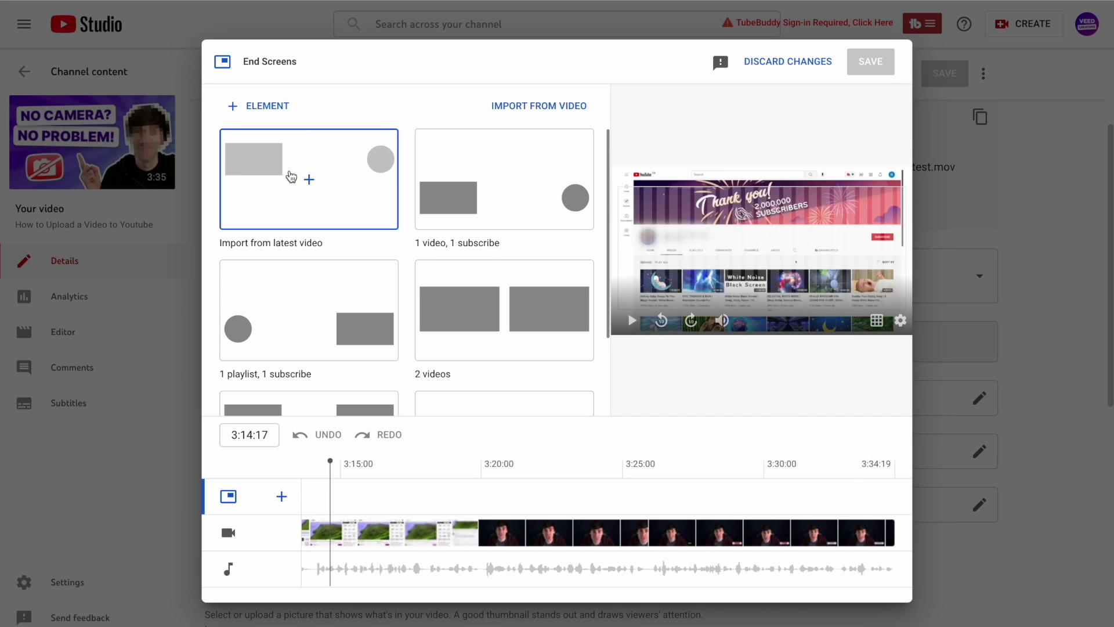
click(291, 177)
click(246, 306)
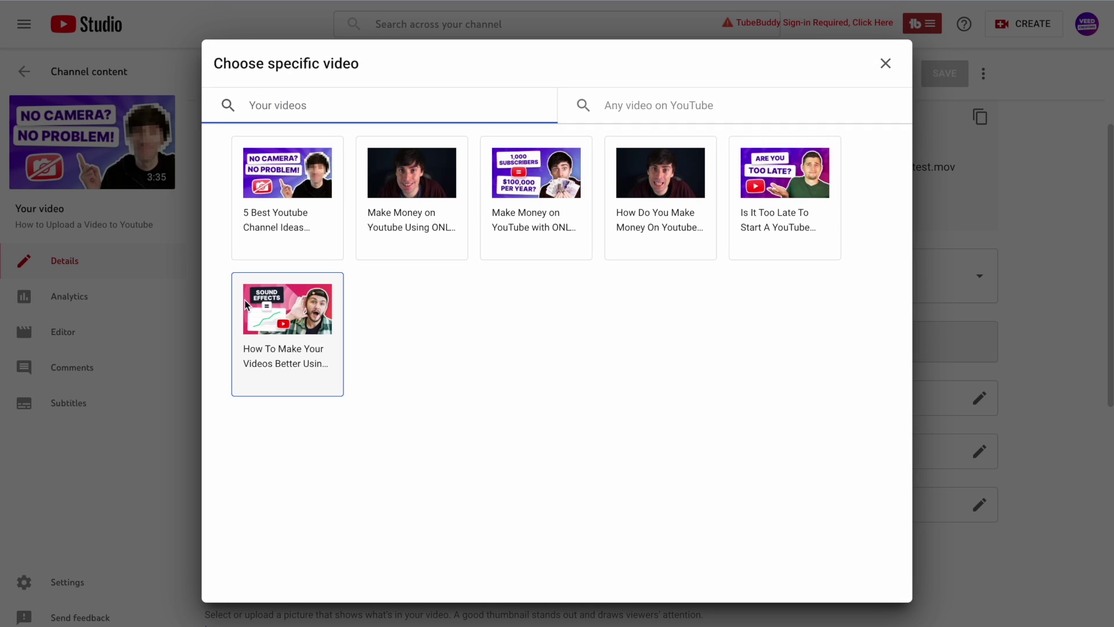
click(406, 168)
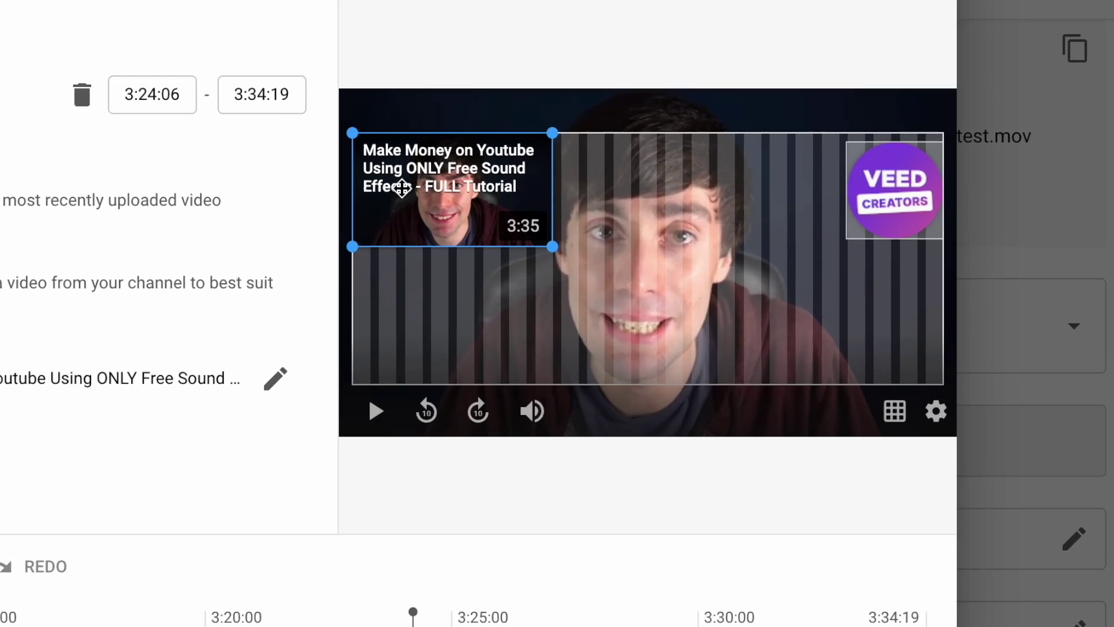
mouse_move(401, 187)
mouse_down()
mouse_move(395, 356)
mouse_move(526, 295)
mouse_move(408, 166)
mouse_move(410, 186)
mouse_up()
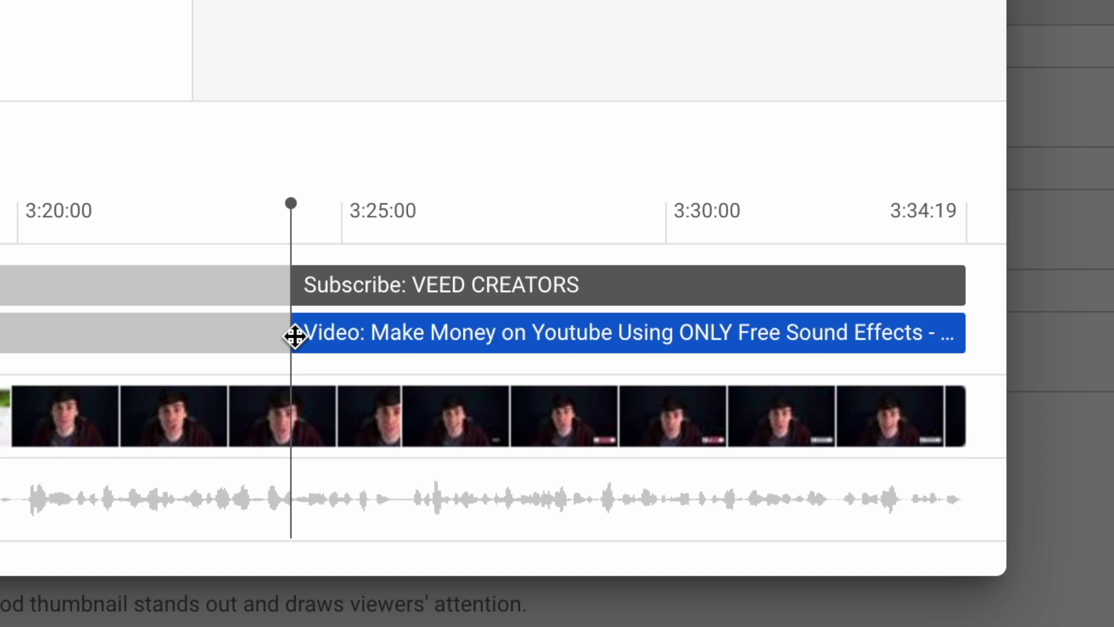
drag(297, 332, 235, 332)
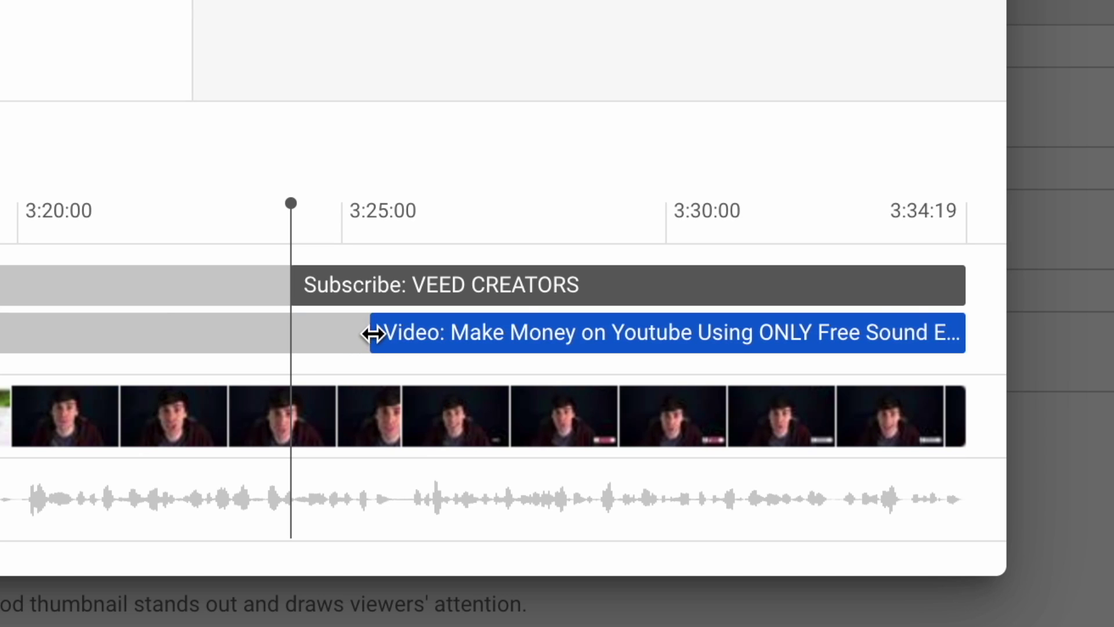
drag(373, 333, 222, 314)
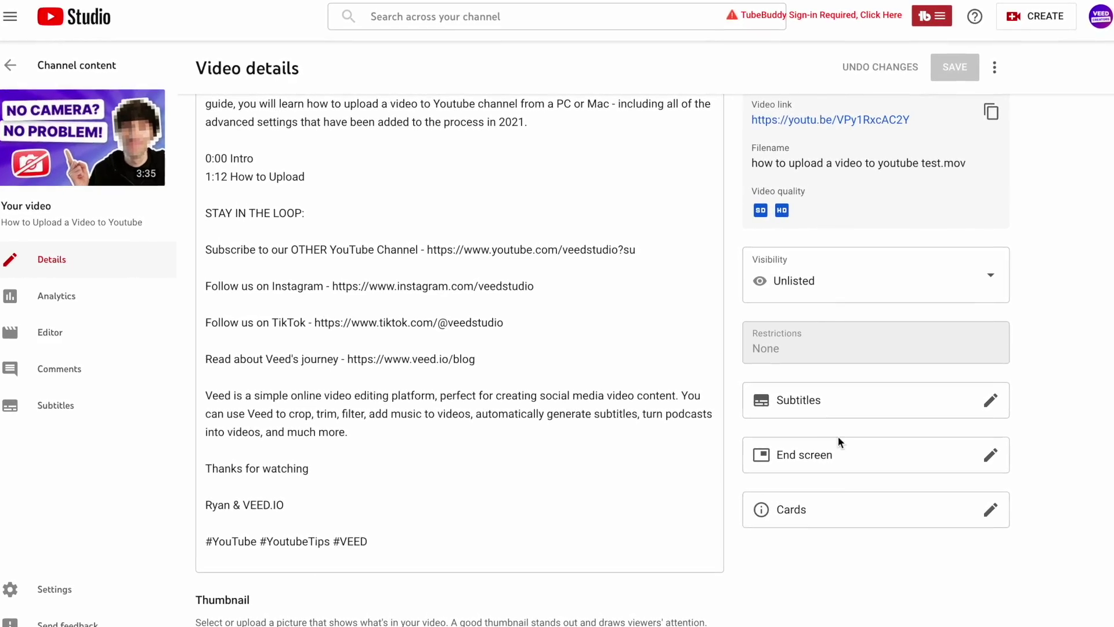
Step: Add a video card at 0:40:17 linking to the 5 Best Youtube Channel Ideas video
click(850, 510)
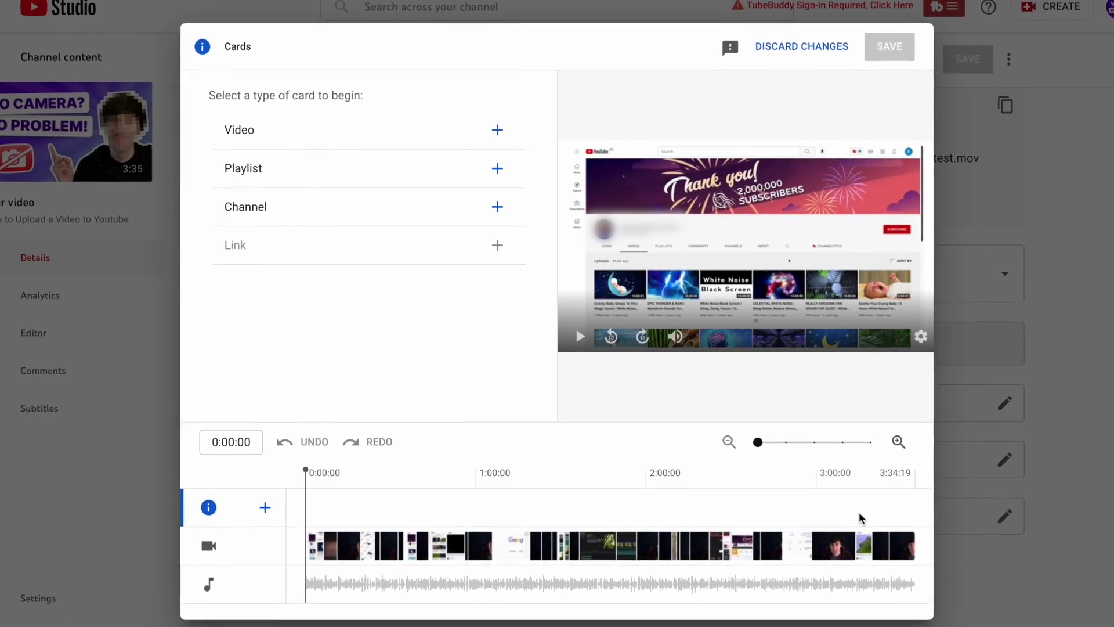
click(497, 130)
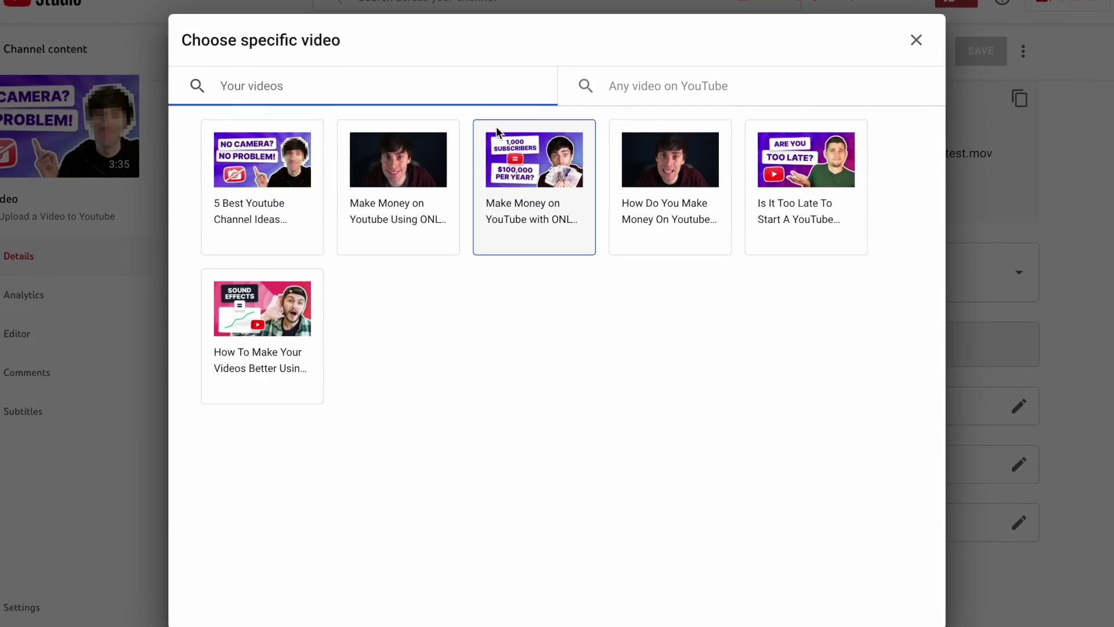
click(236, 184)
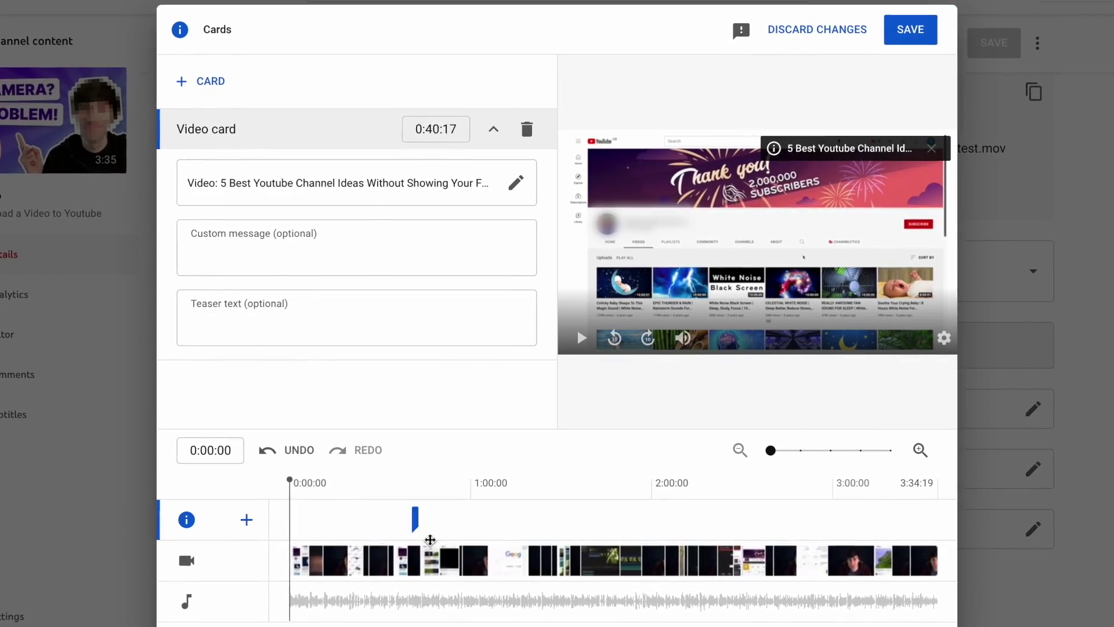